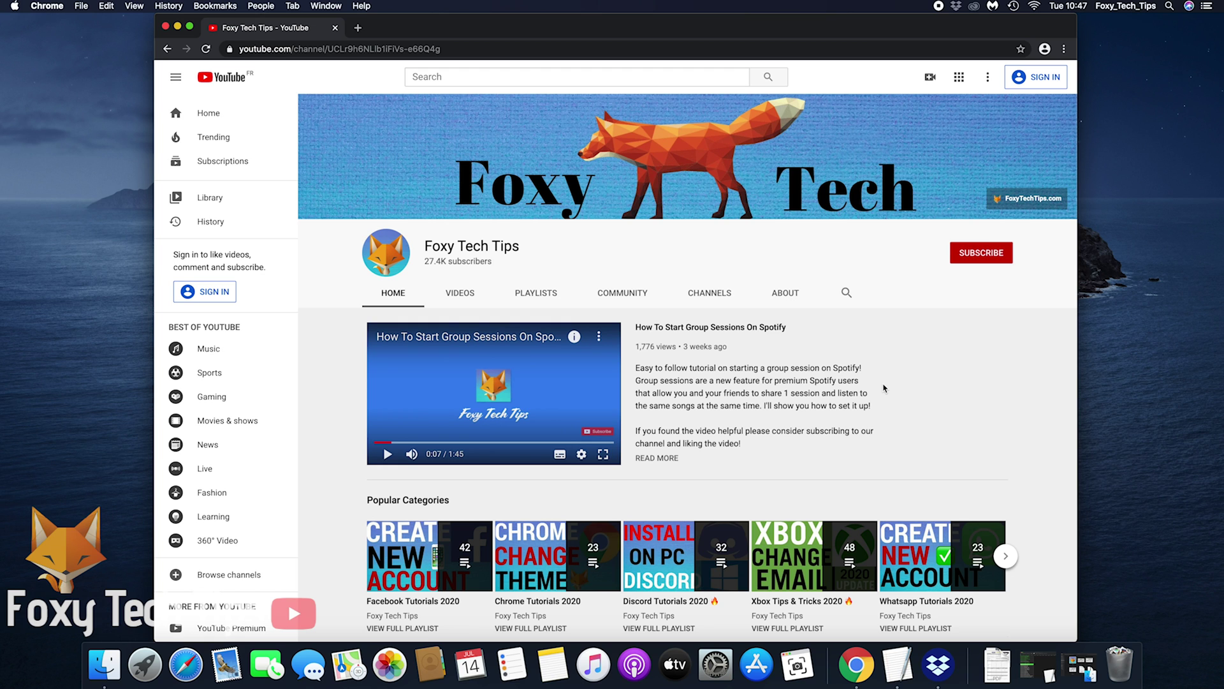
# Step: Minimize the YouTube Chrome window to reveal the desktop
pyautogui.click(178, 26)
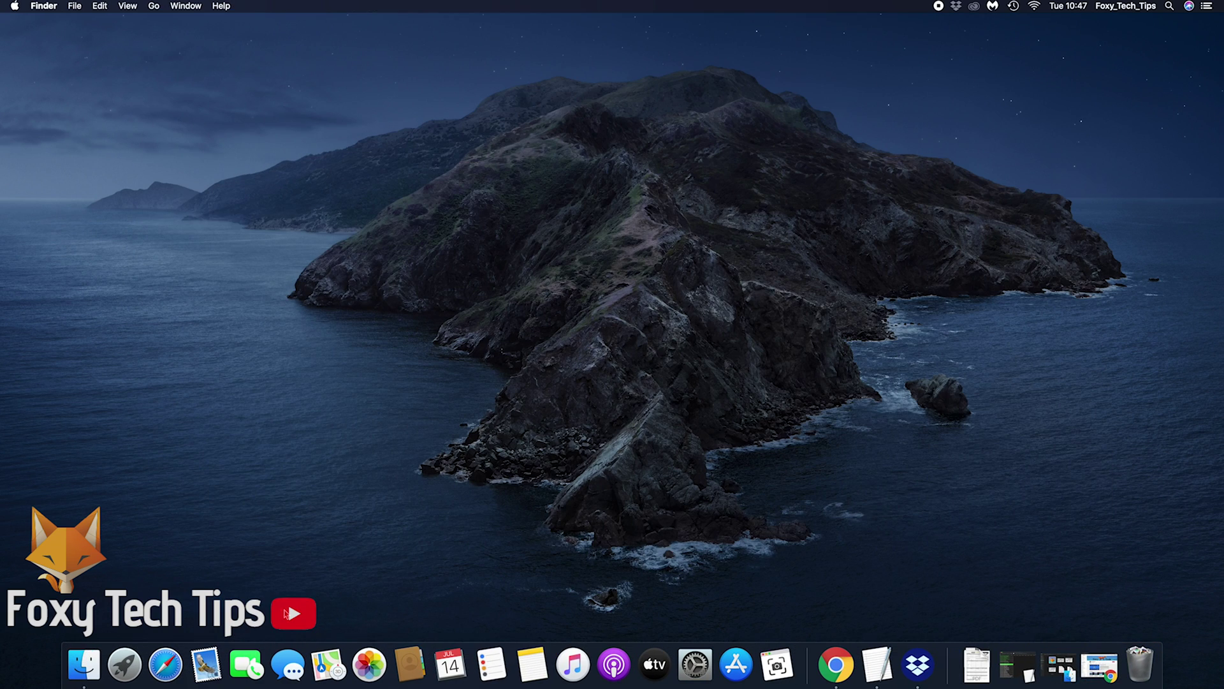
# Step: Open Generic Job Application.pdf from Downloads, then minimize the Downloads window
pyautogui.click(84, 664)
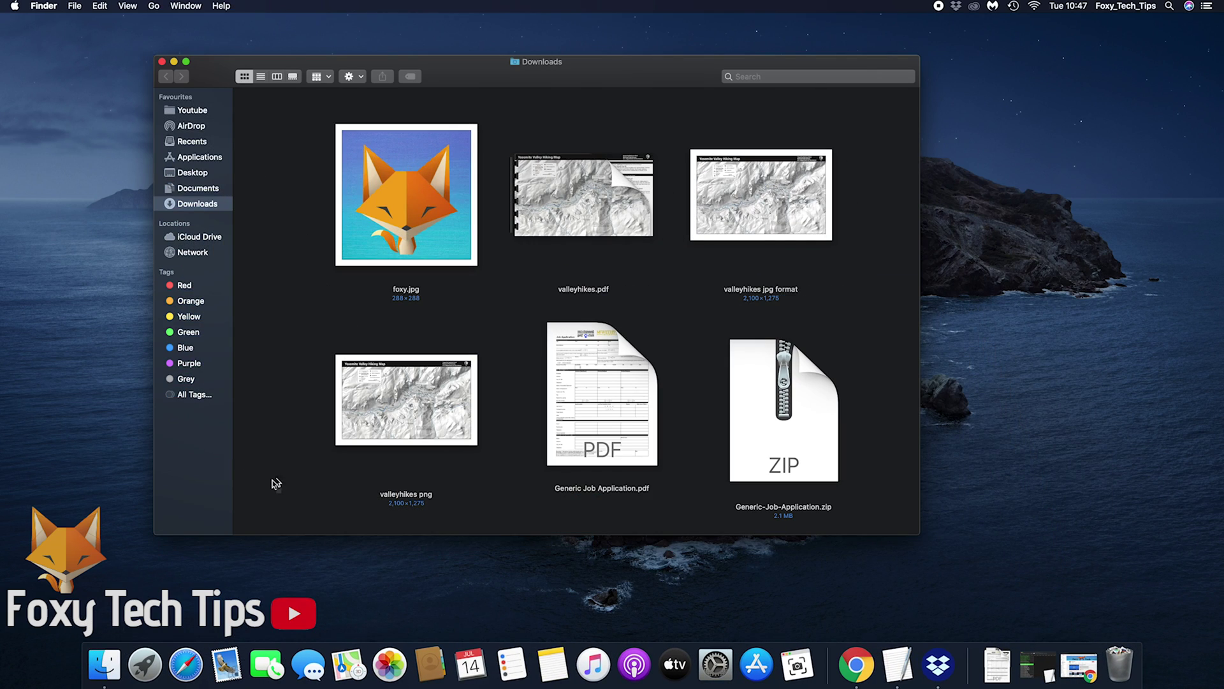
pyautogui.doubleClick(583, 368)
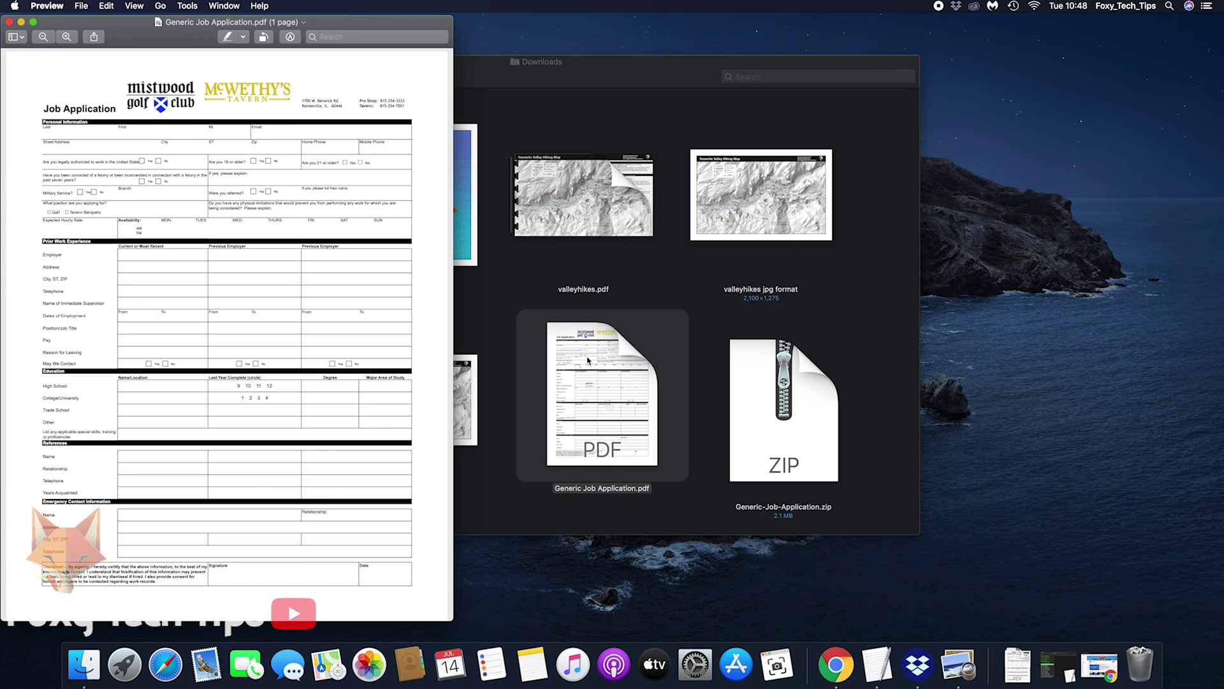
pyautogui.click(472, 72)
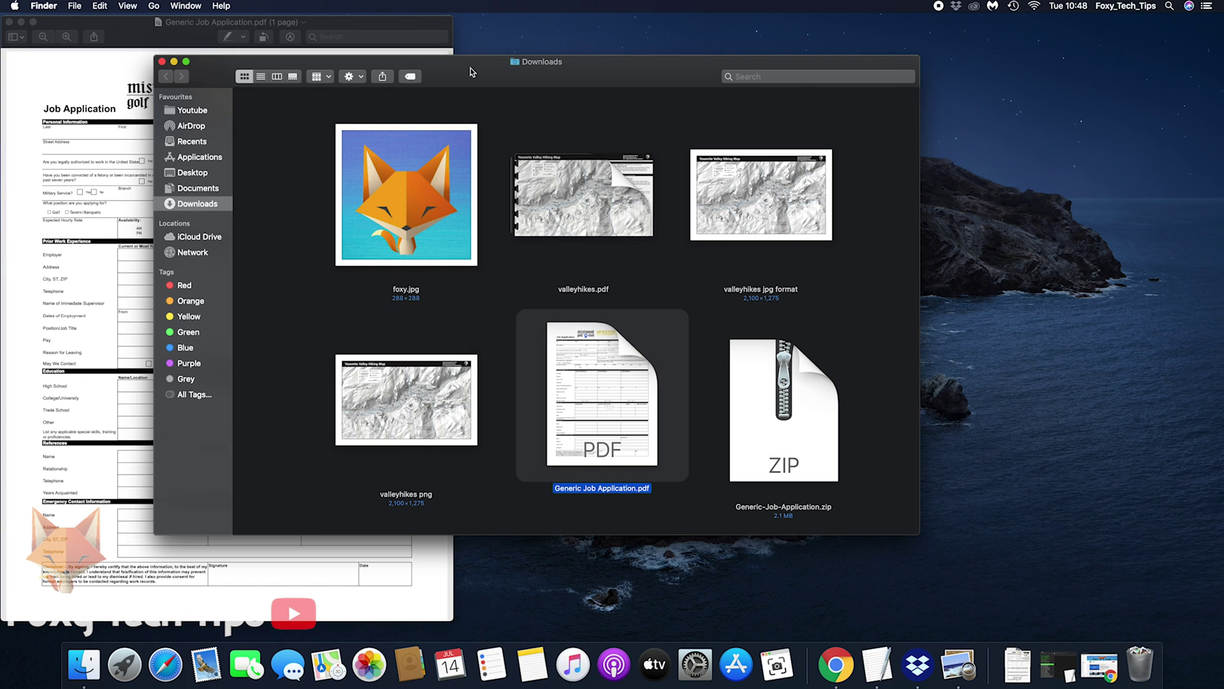
pyautogui.click(174, 63)
# Step: Take the Preview window out of full screen and centre it on the desktop
pyautogui.click(33, 22)
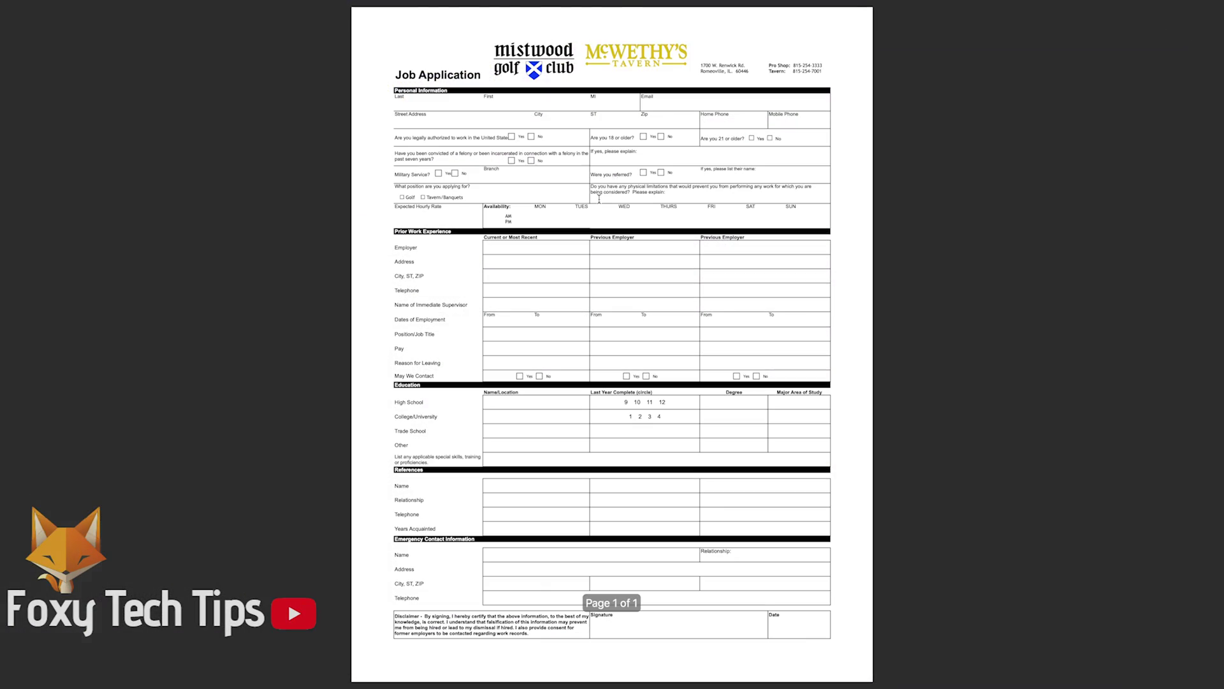
pyautogui.moveTo(623, 4)
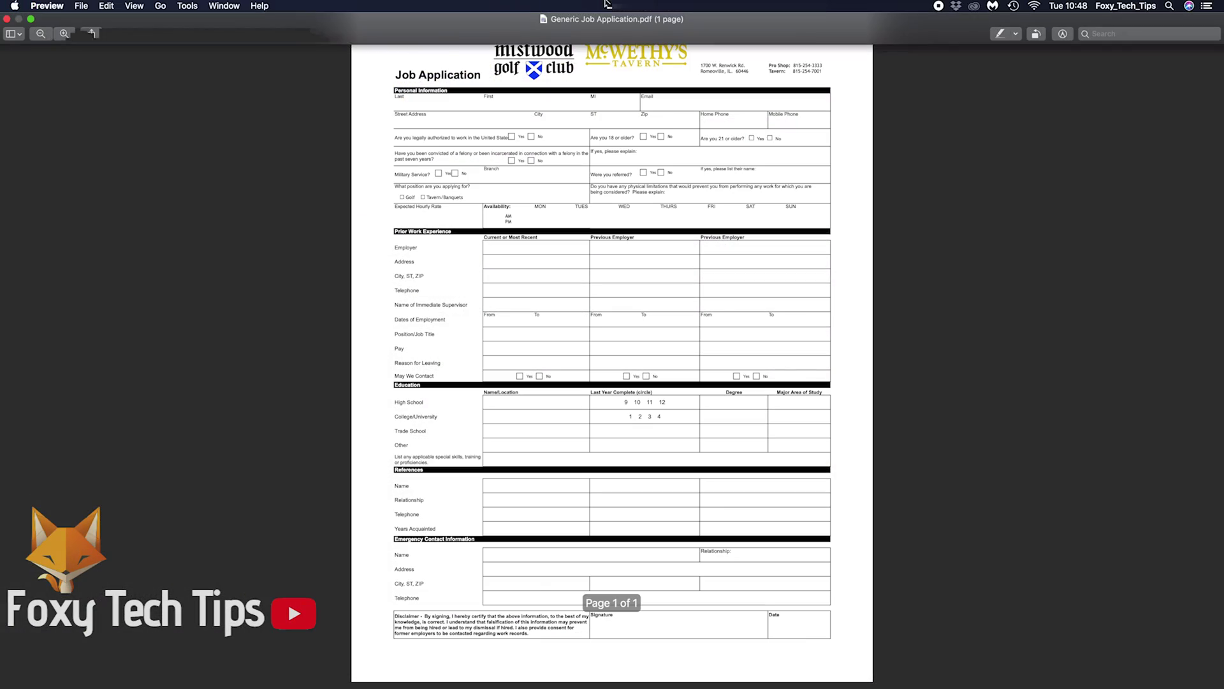
pyautogui.click(31, 20)
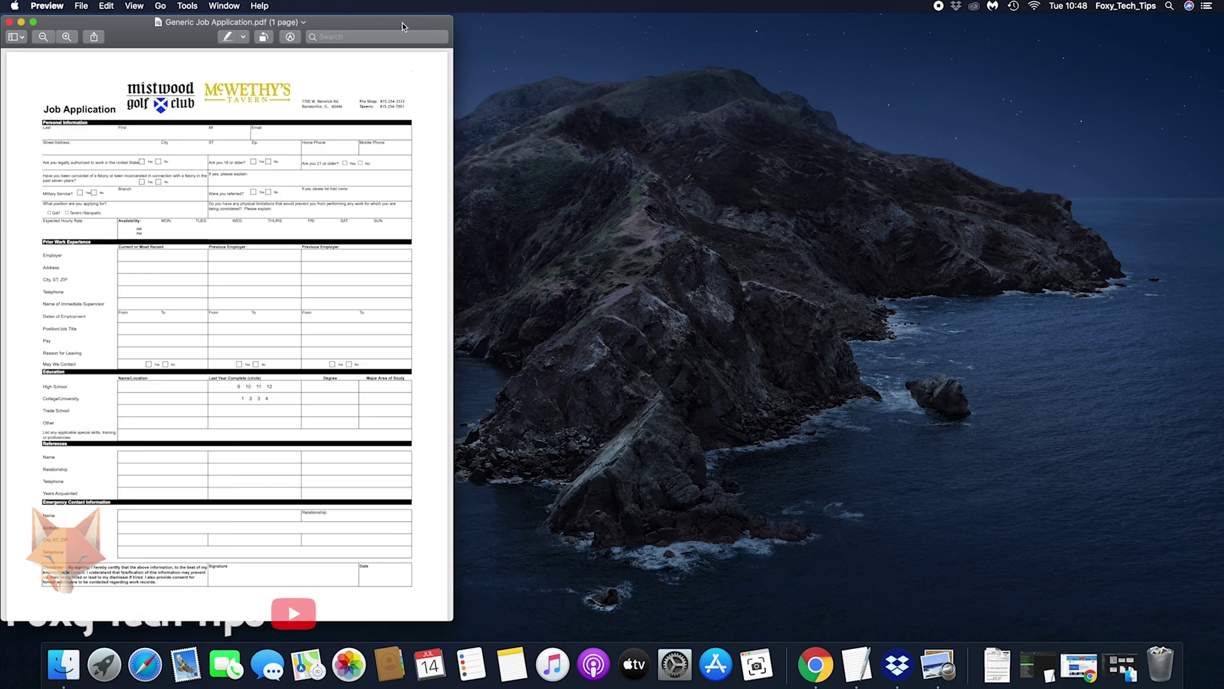
pyautogui.moveTo(403, 22); pyautogui.dragTo(744, 24)
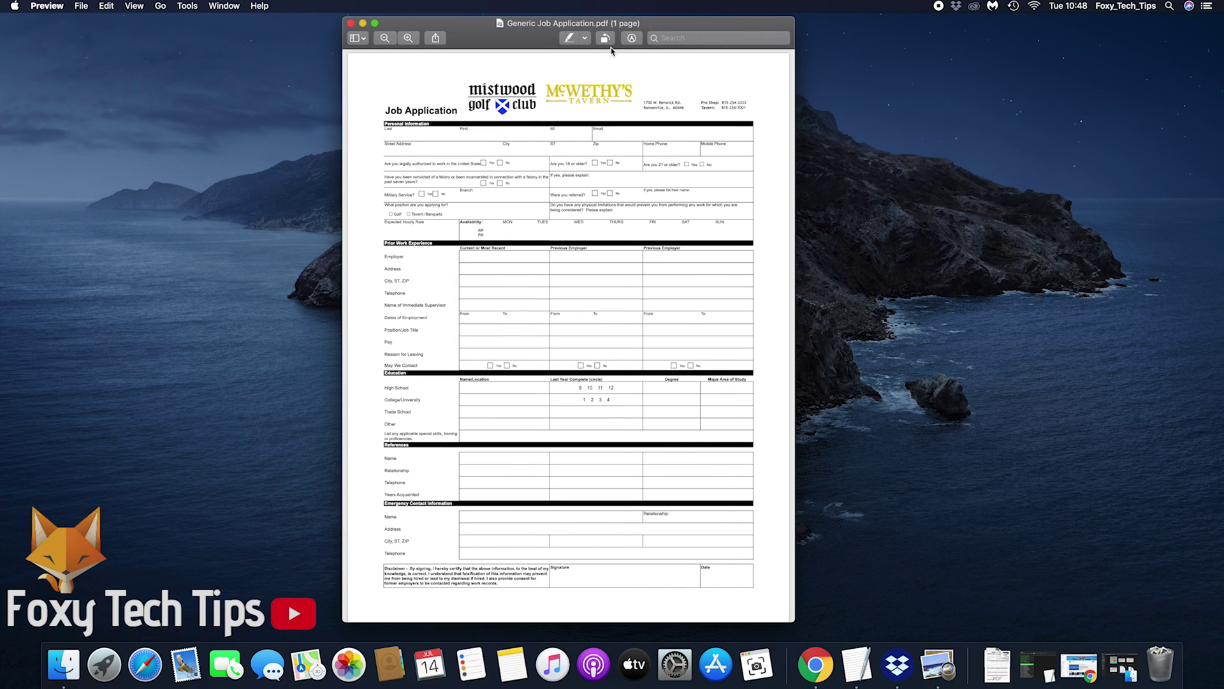
# Step: Turn on Preview's markup toolbar, then briefly select and deselect the Job Application heading
pyautogui.click(586, 39)
pyautogui.click(586, 39)
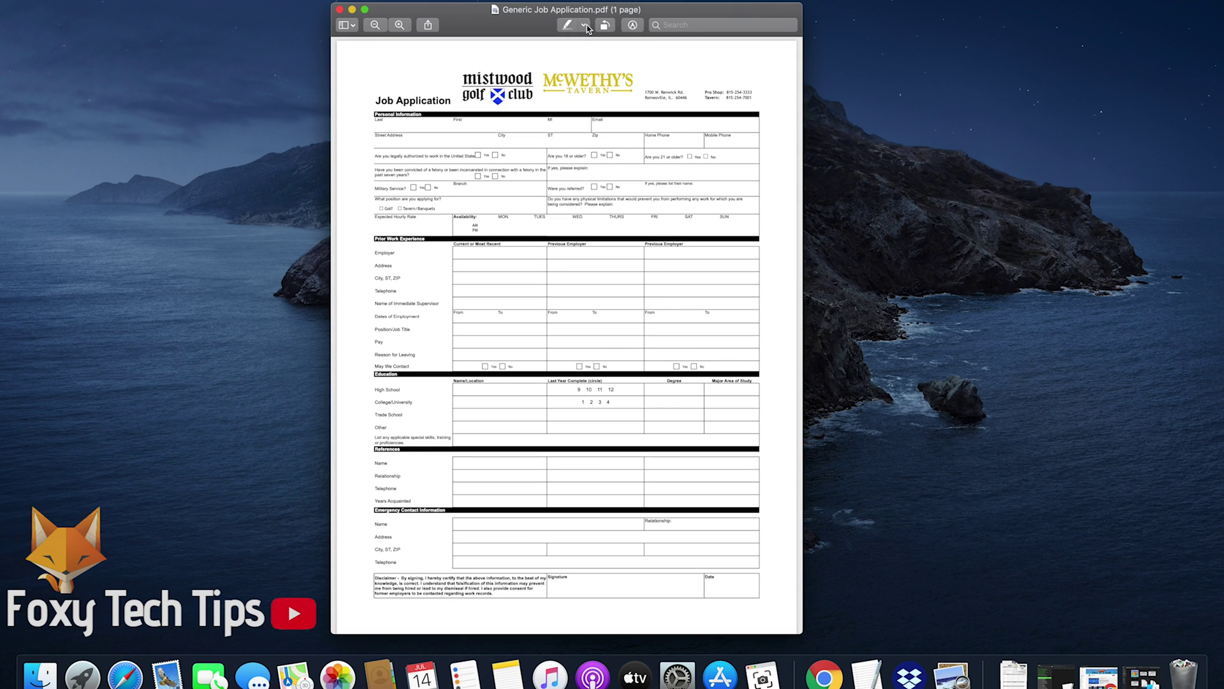
pyautogui.click(641, 26)
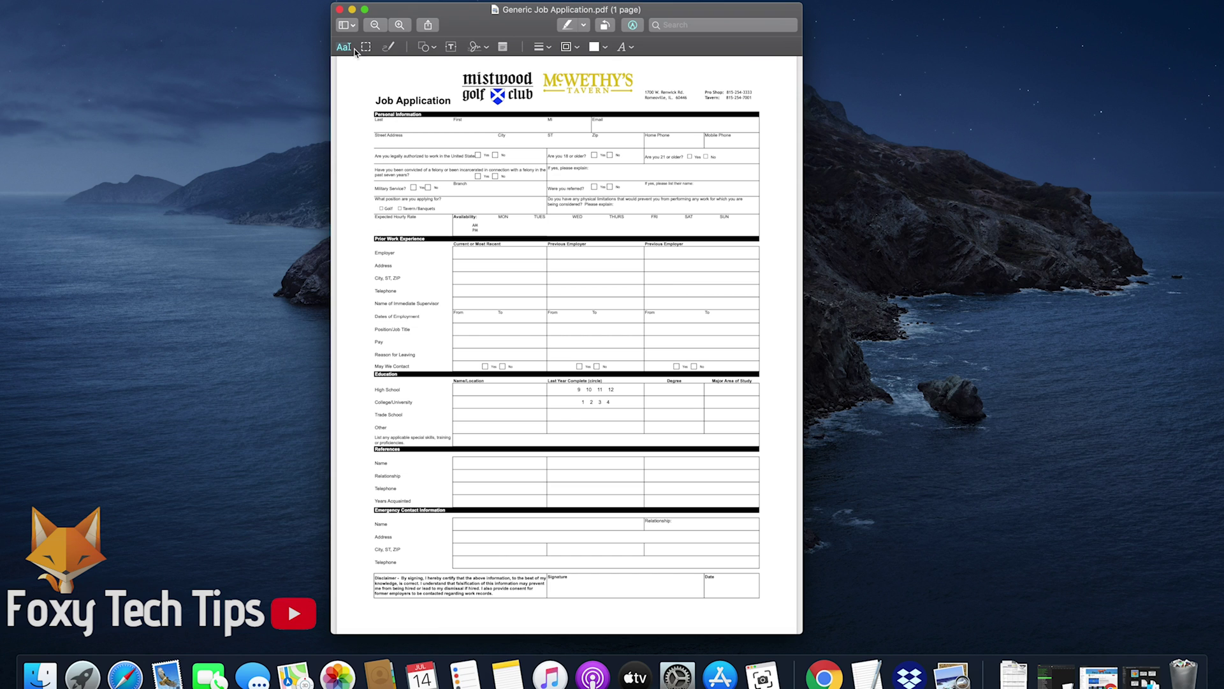
pyautogui.moveTo(402, 113); pyautogui.dragTo(403, 87)
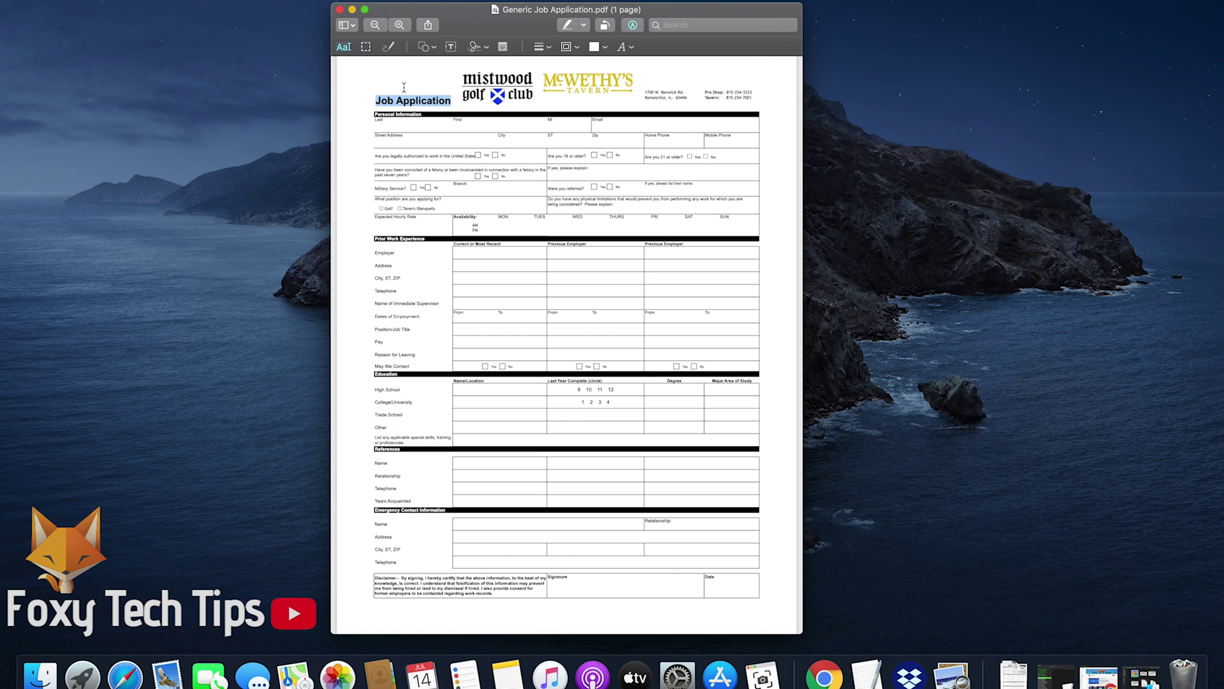
pyautogui.click(440, 97)
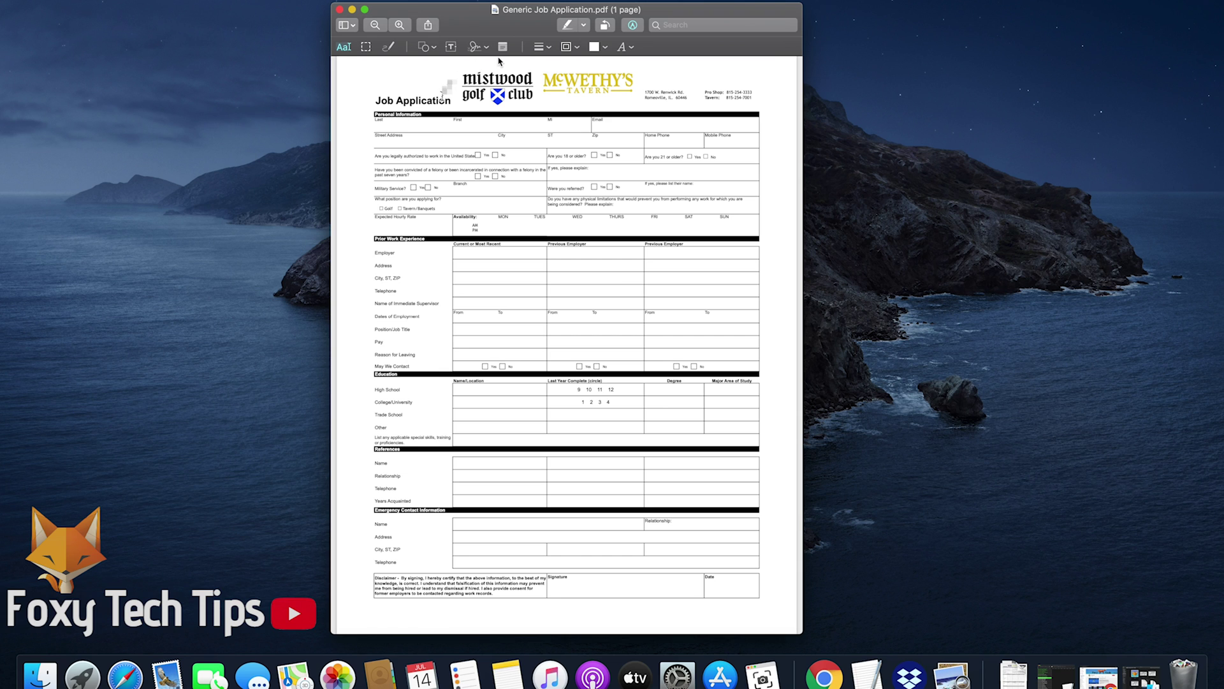
# Step: Add a text box in the Last name field reading 'Tech Tips'
pyautogui.click(451, 48)
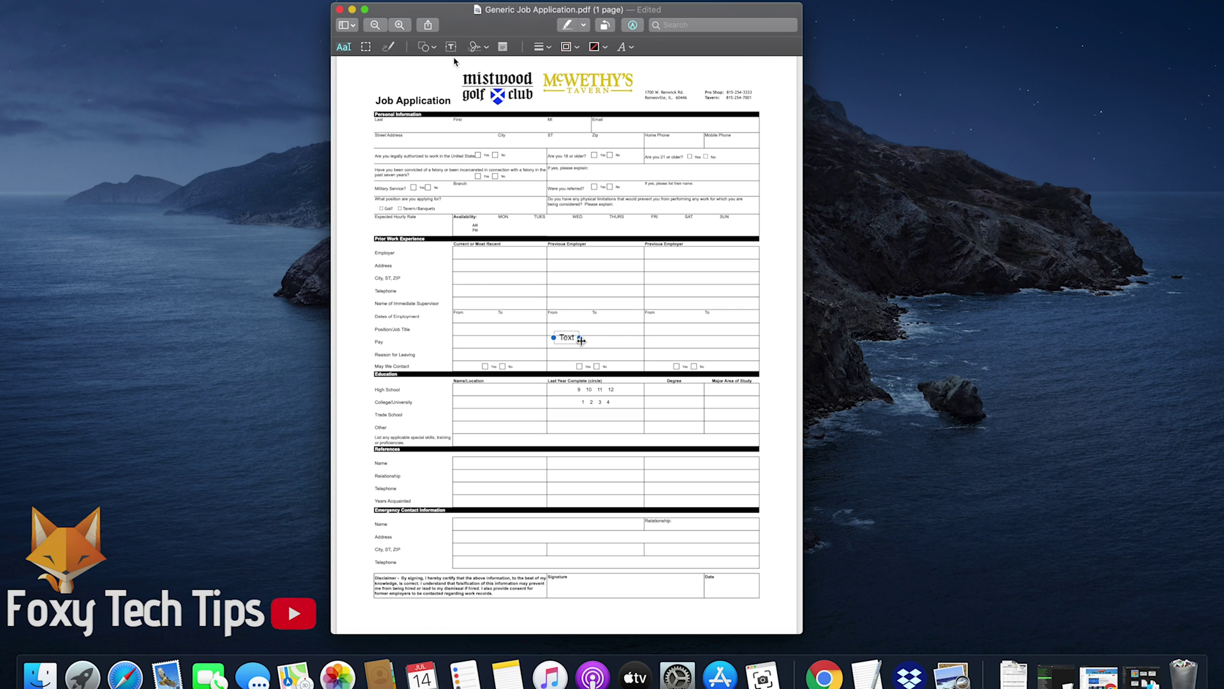
pyautogui.moveTo(567, 332)
pyautogui.mouseDown()
pyautogui.moveTo(435, 150)
pyautogui.moveTo(439, 120)
pyautogui.moveTo(398, 120)
pyautogui.mouseUp()
pyautogui.doubleClick(404, 122)
pyautogui.write('Tech Tips')
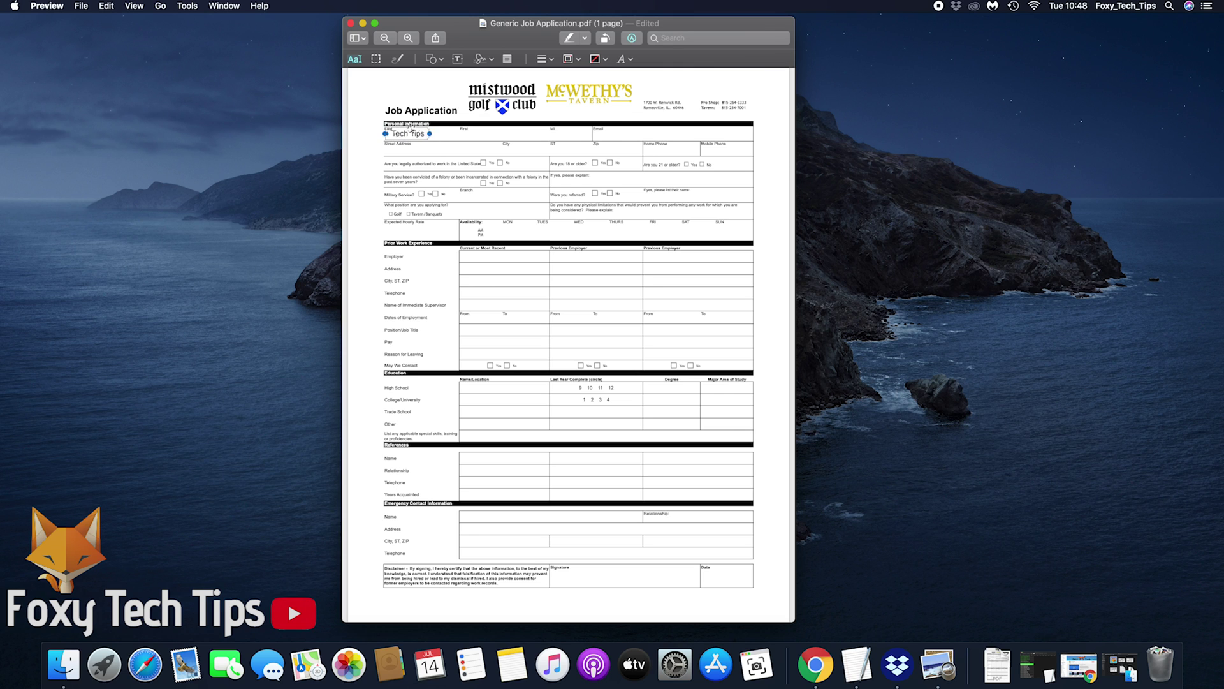
# Step: Style 'Tech Tips' as bold, 13 pt, black text with no underline
pyautogui.click(628, 60)
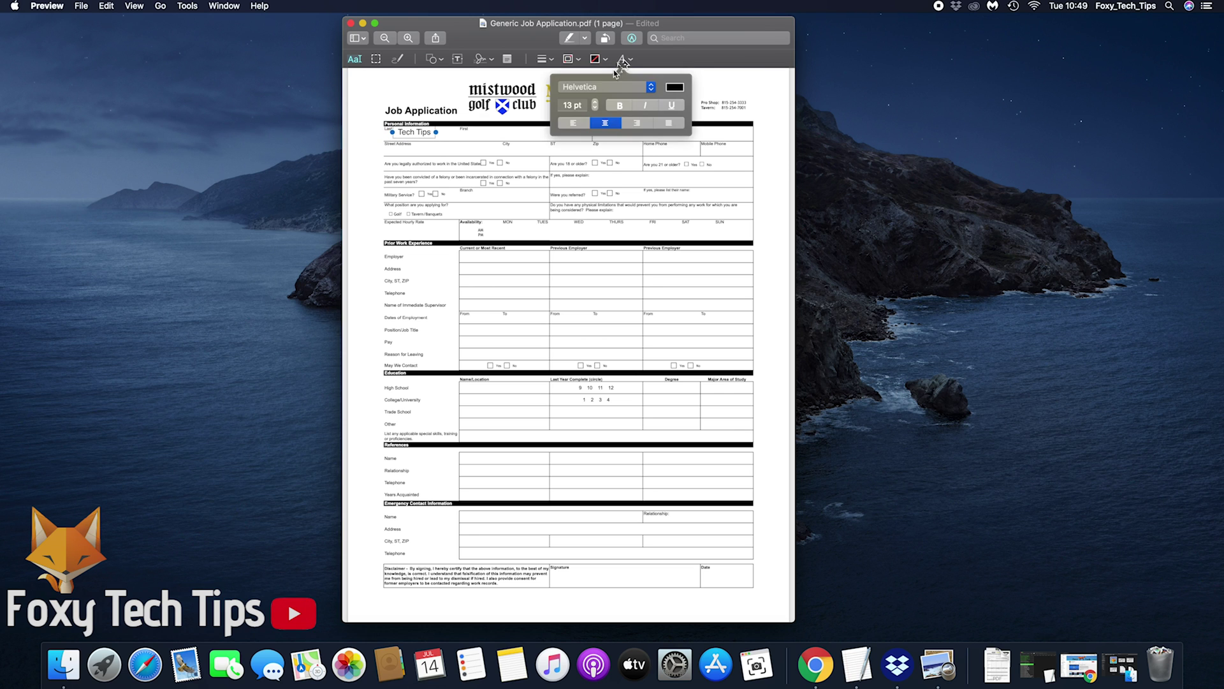
pyautogui.click(595, 102)
pyautogui.click(595, 103)
pyautogui.click(596, 103)
pyautogui.click(596, 109)
pyautogui.click(595, 108)
pyautogui.click(596, 108)
pyautogui.click(622, 106)
pyautogui.click(670, 106)
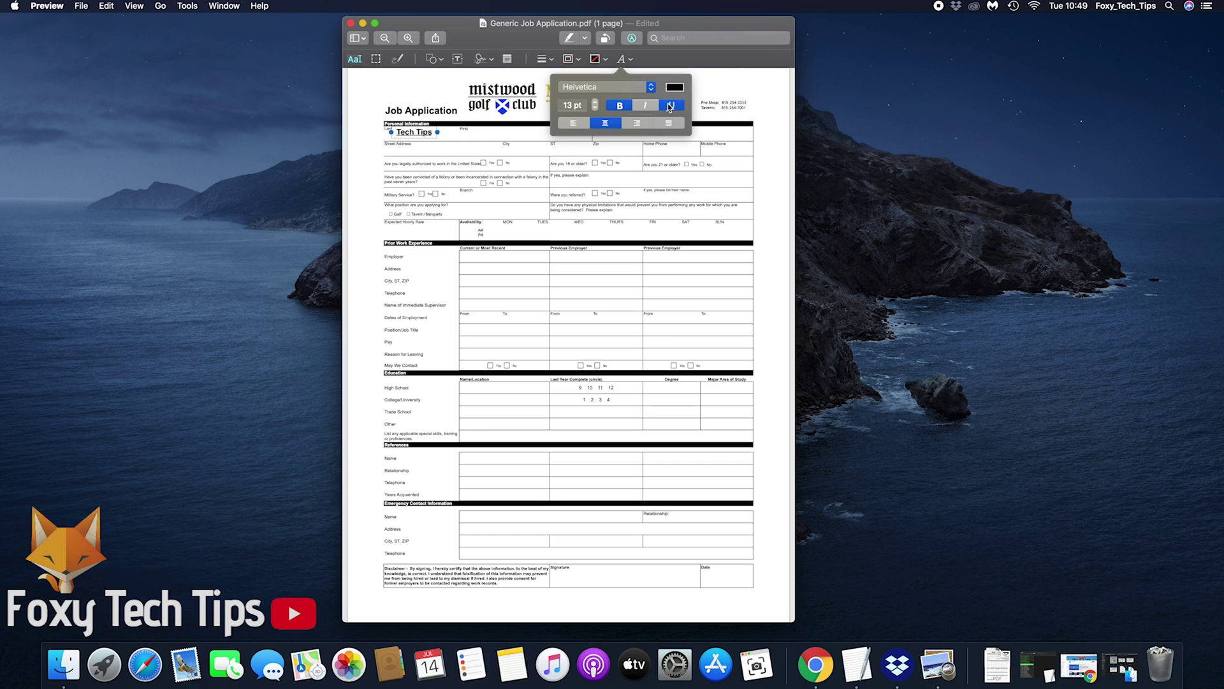
pyautogui.click(669, 106)
pyautogui.click(674, 87)
pyautogui.click(645, 114)
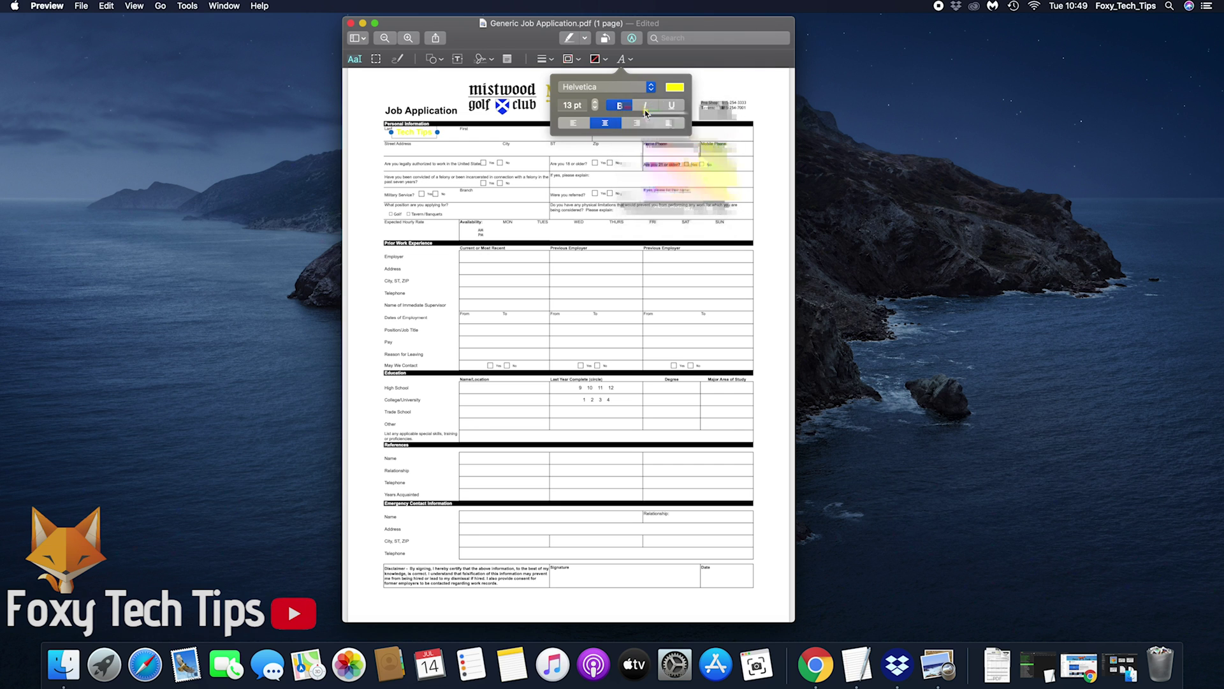
pyautogui.click(677, 88)
pyautogui.click(722, 115)
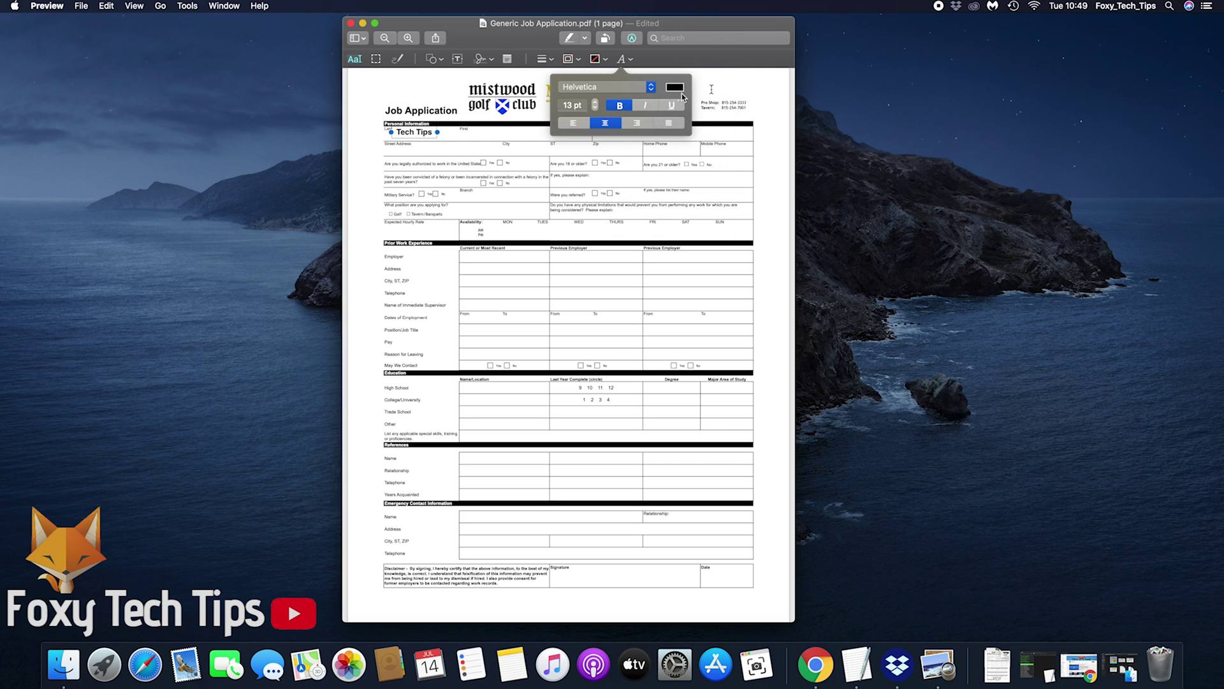
pyautogui.click(712, 90)
pyautogui.moveTo(421, 133); pyautogui.dragTo(424, 135)
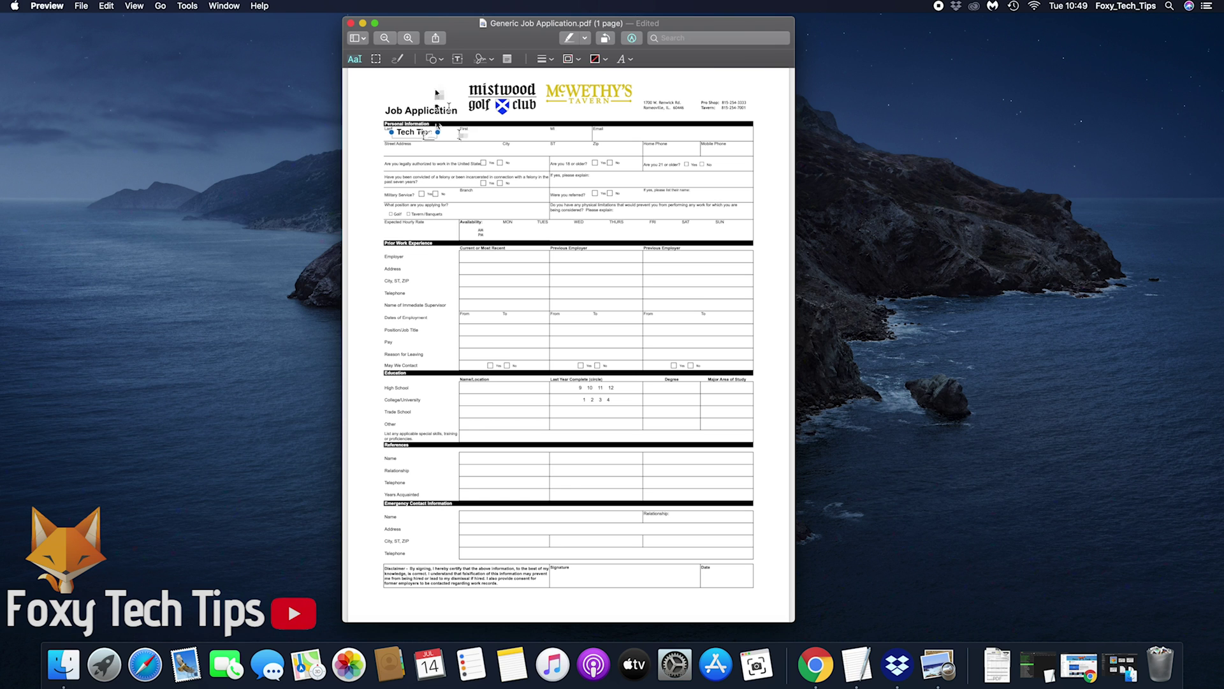
pyautogui.click(459, 143)
# Step: Duplicate the Tech Tips box into the First field and change it to 'Foxy'
pyautogui.moveTo(426, 135); pyautogui.dragTo(499, 135)
pyautogui.doubleClick(496, 132)
pyautogui.write('Foxy')
pyautogui.click(530, 171)
# Step: Copy the Foxy box into Street Address and change it to 'The Internet'
pyautogui.moveTo(499, 133); pyautogui.dragTo(435, 152)
pyautogui.doubleClick(436, 153)
pyautogui.write('The Internet')
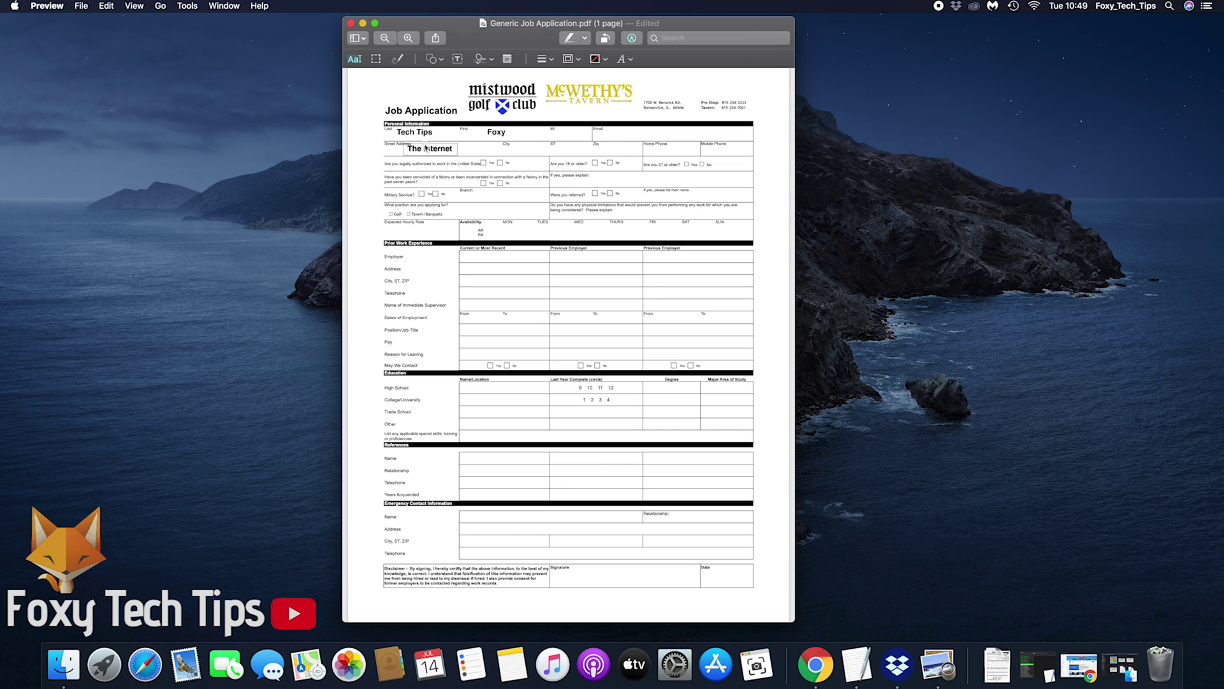
pyautogui.moveTo(437, 151); pyautogui.dragTo(447, 152)
pyautogui.click(482, 151)
# Step: Trial-crop to the golf club logo, undo it, then sketch a loop around Job Application
pyautogui.moveTo(460, 78); pyautogui.dragTo(539, 116)
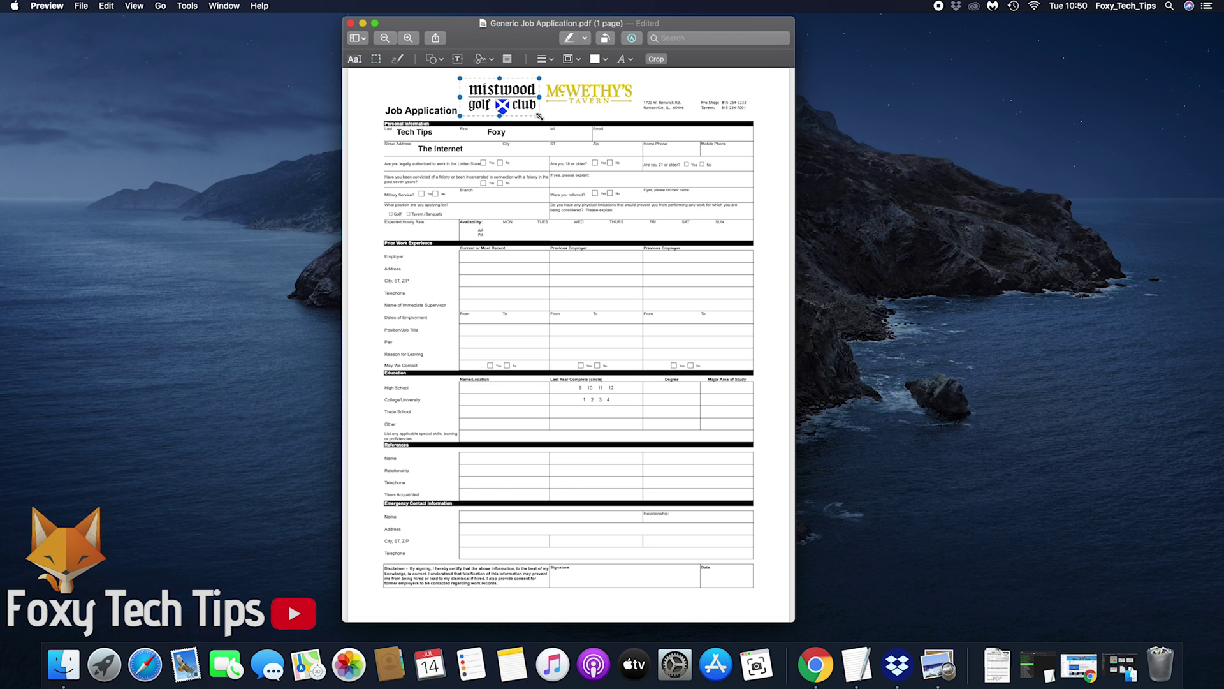
pyautogui.click(656, 59)
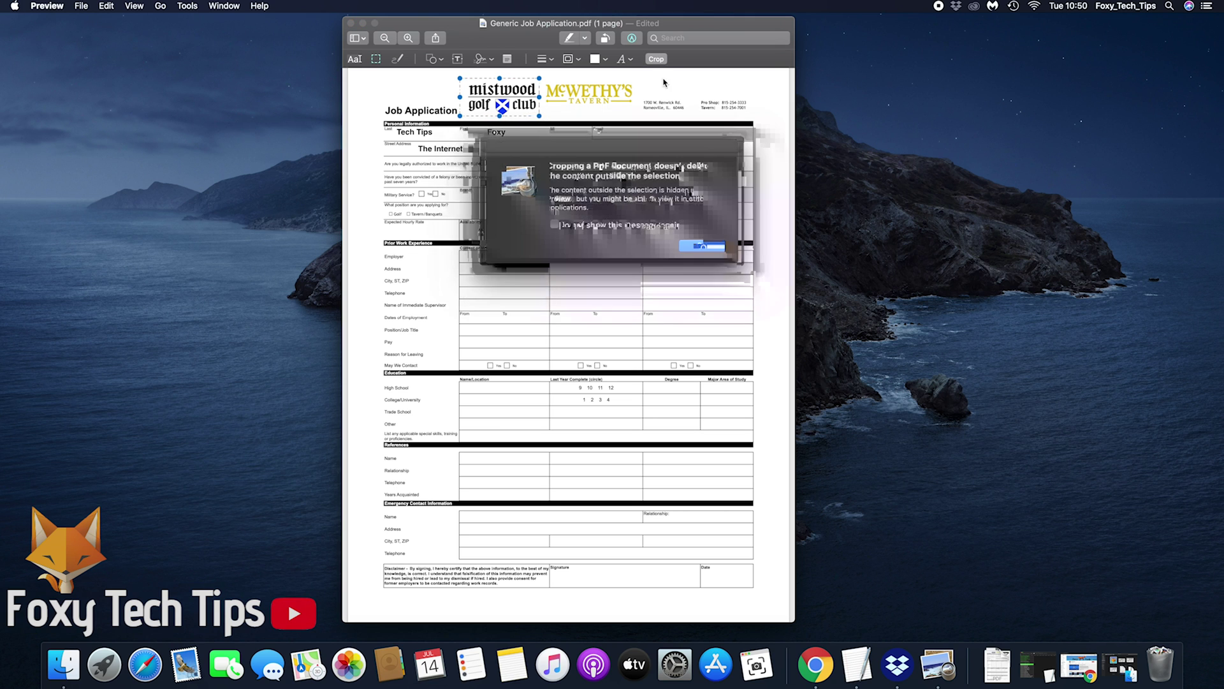
pyautogui.click(690, 247)
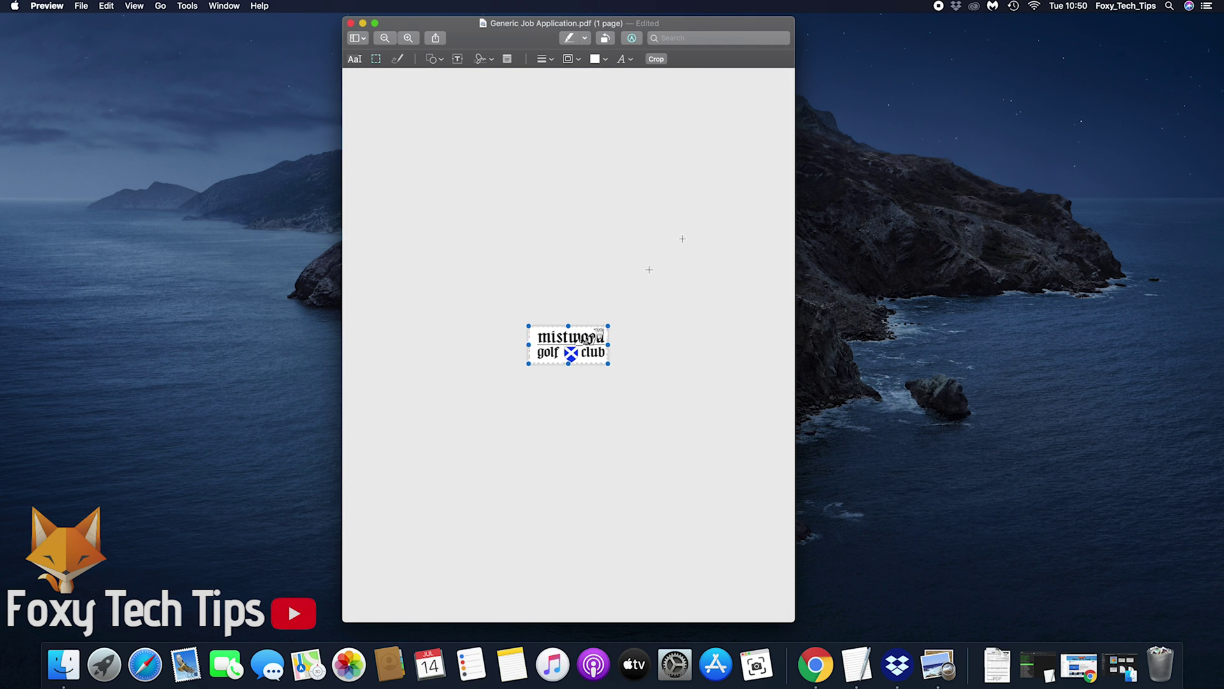
pyautogui.moveTo(581, 340)
pyautogui.mouseDown()
pyautogui.moveTo(584, 312)
pyautogui.moveTo(580, 341)
pyautogui.mouseUp()
pyautogui.press('super+z')
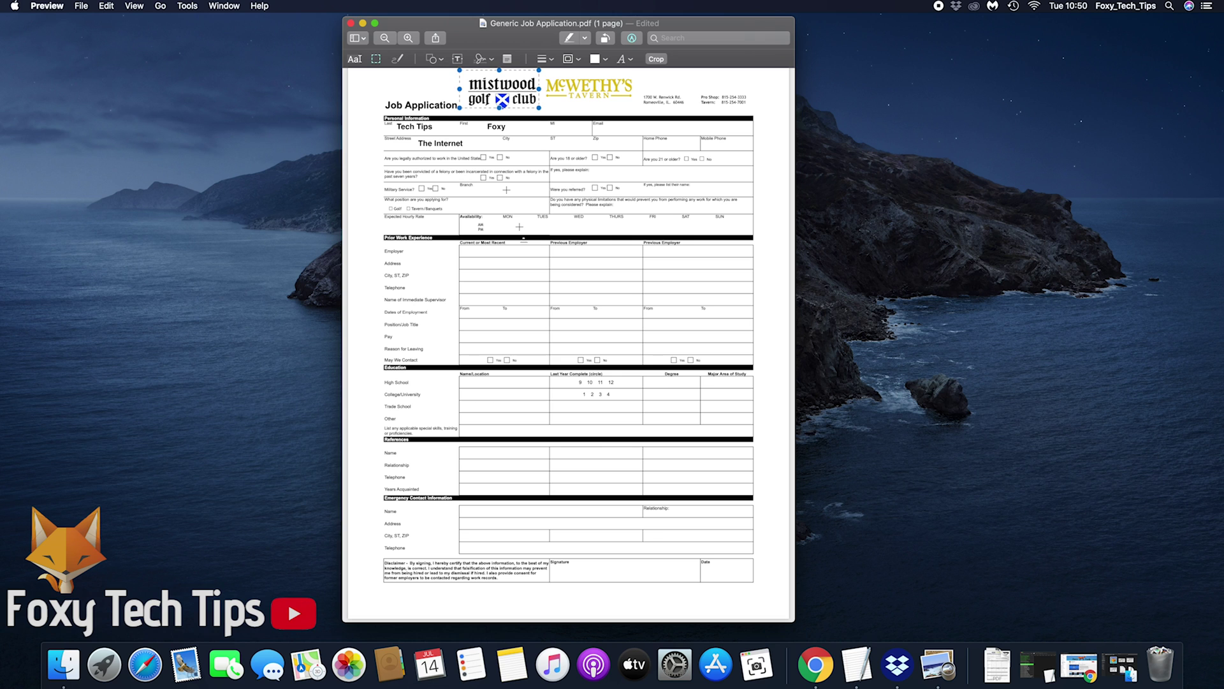
pyautogui.click(397, 59)
pyautogui.moveTo(400, 95)
pyautogui.mouseDown()
pyautogui.moveTo(384, 120)
pyautogui.moveTo(460, 123)
pyautogui.moveTo(434, 90)
pyautogui.moveTo(405, 93)
pyautogui.moveTo(434, 113)
pyautogui.moveTo(395, 94)
pyautogui.mouseUp()
# Step: Sketch a wavy line by the Availability row, then undo the sketched strokes
pyautogui.click(358, 109)
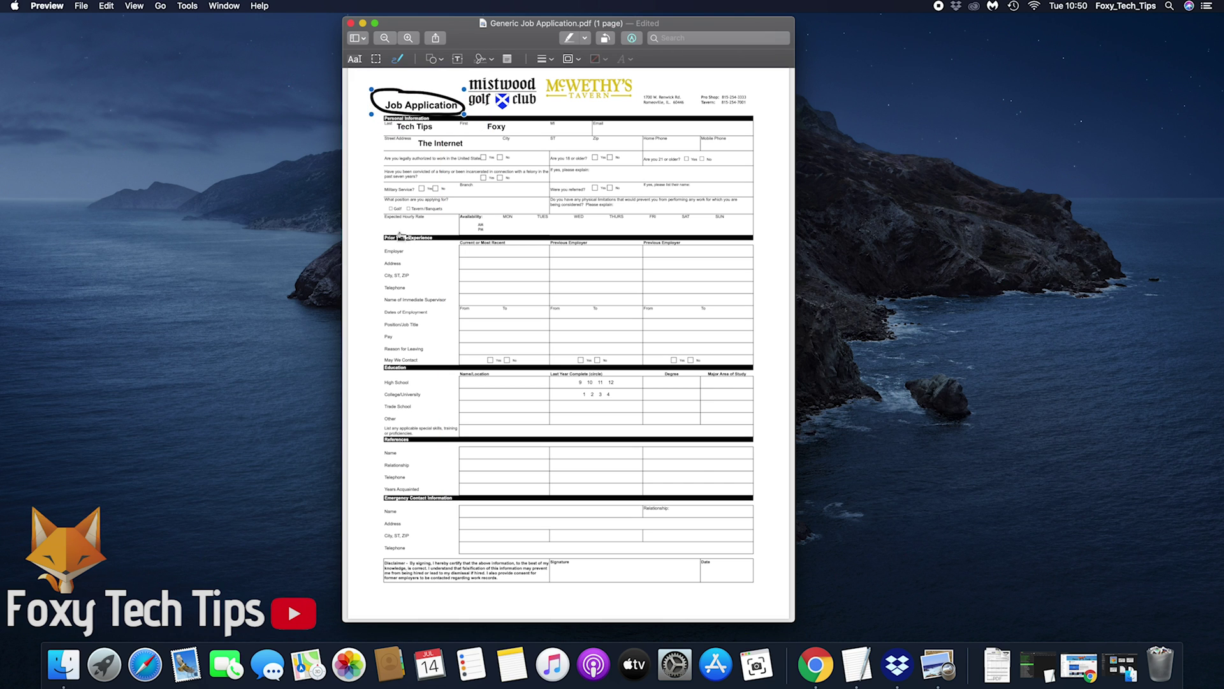
pyautogui.moveTo(410, 221); pyautogui.dragTo(504, 224)
pyautogui.click(360, 119)
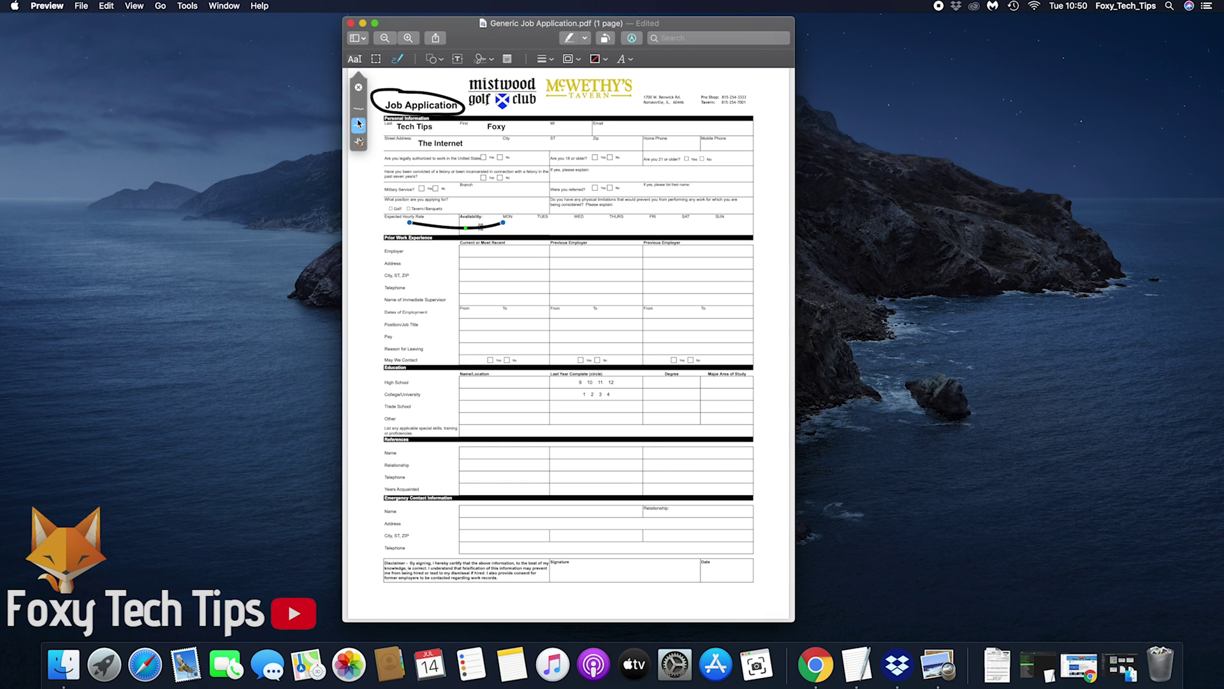
pyautogui.click(360, 141)
pyautogui.press('super+z')
pyautogui.press('super+z')
pyautogui.press('super+z')
pyautogui.press('super+z')
pyautogui.press('super+z')
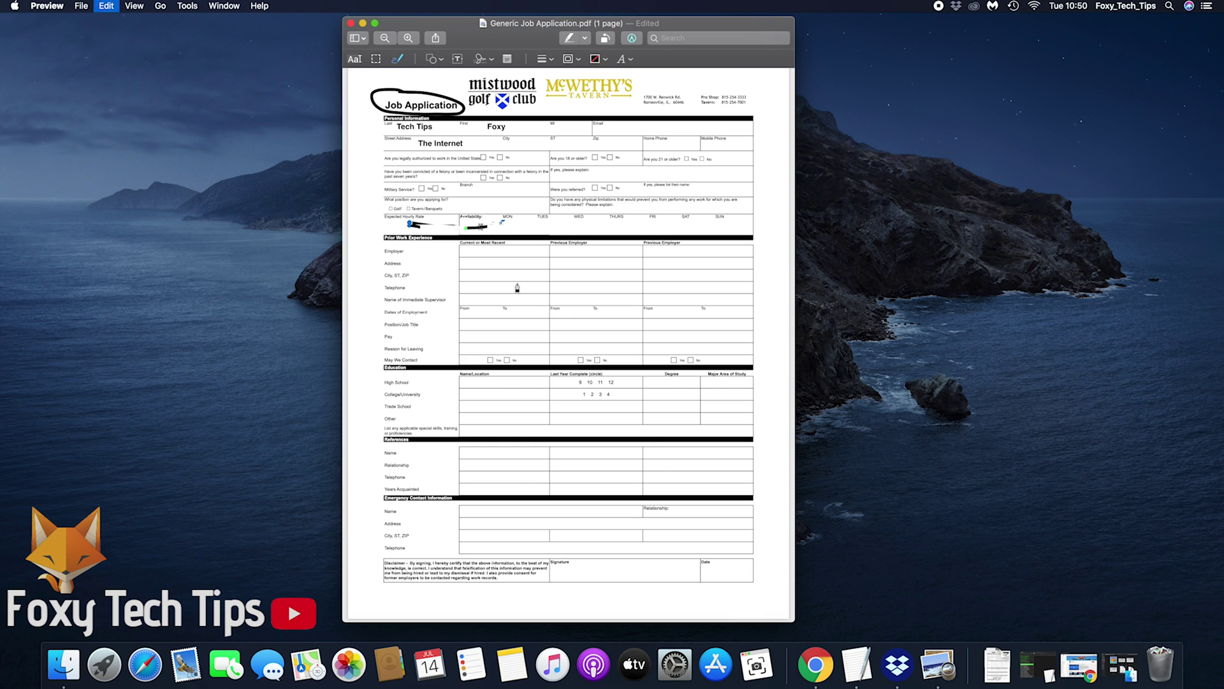
pyautogui.press('super+z')
pyautogui.press('super+z')
pyautogui.press('super+z')
pyautogui.press('super+z')
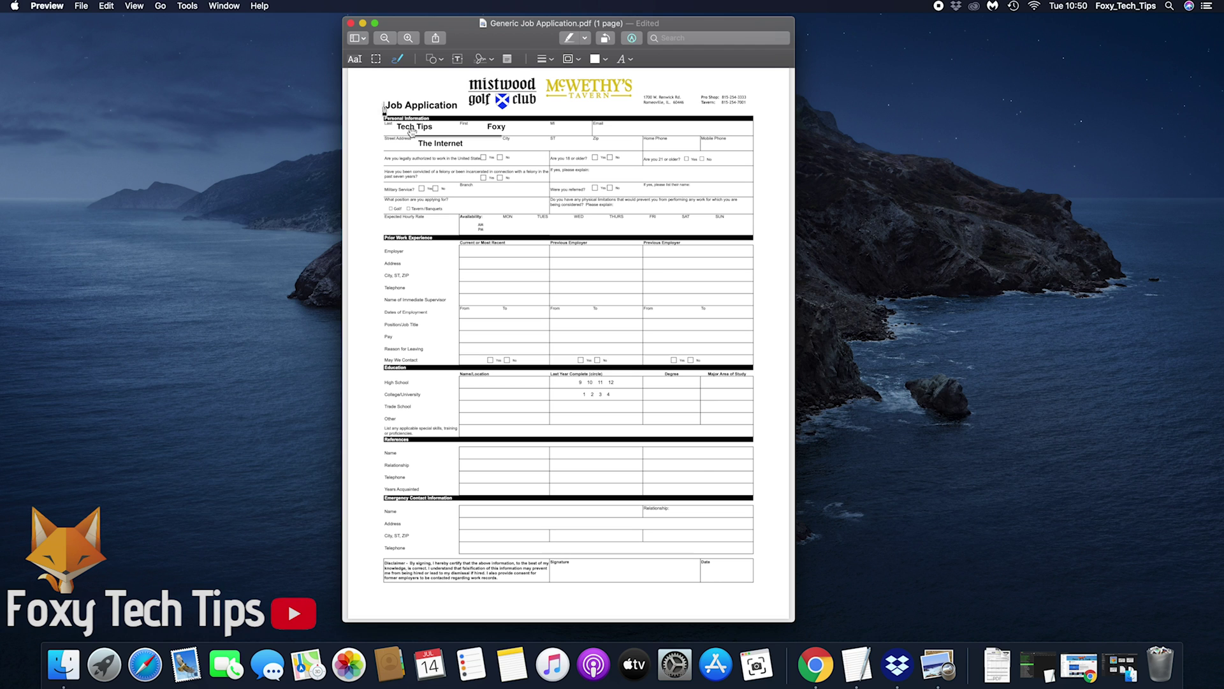
pyautogui.click(106, 6)
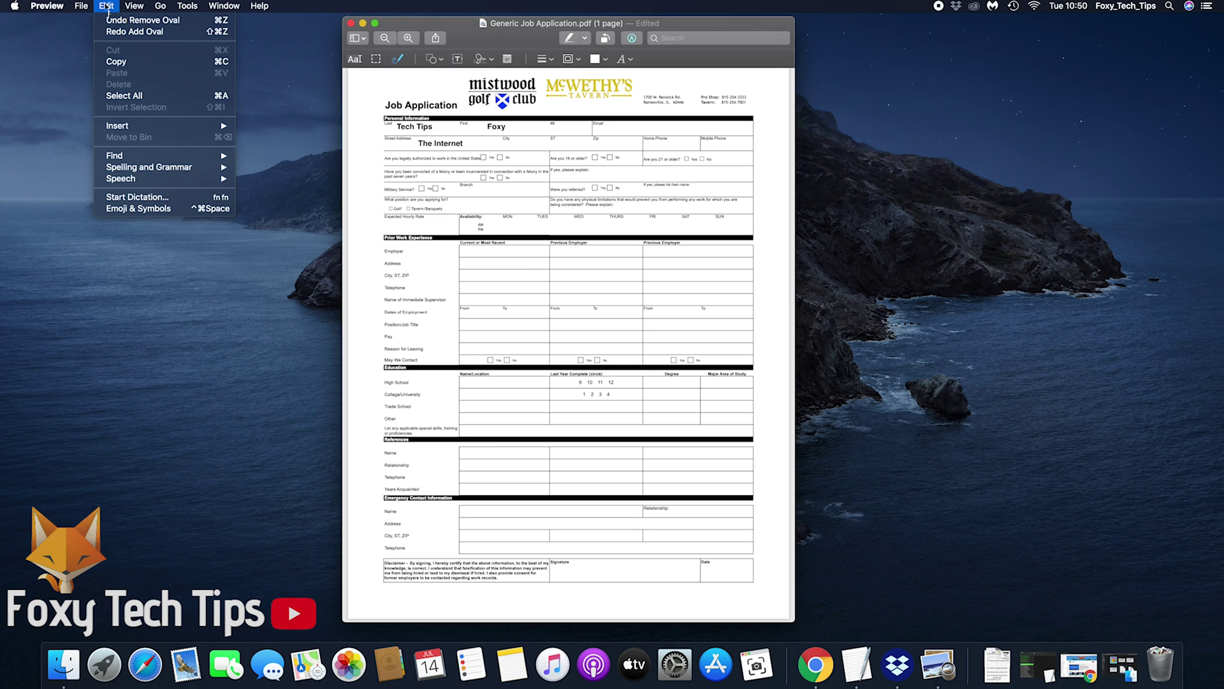
pyautogui.click(464, 49)
# Step: Add a curved arrow toward May We Contact, then delete it
pyautogui.click(432, 59)
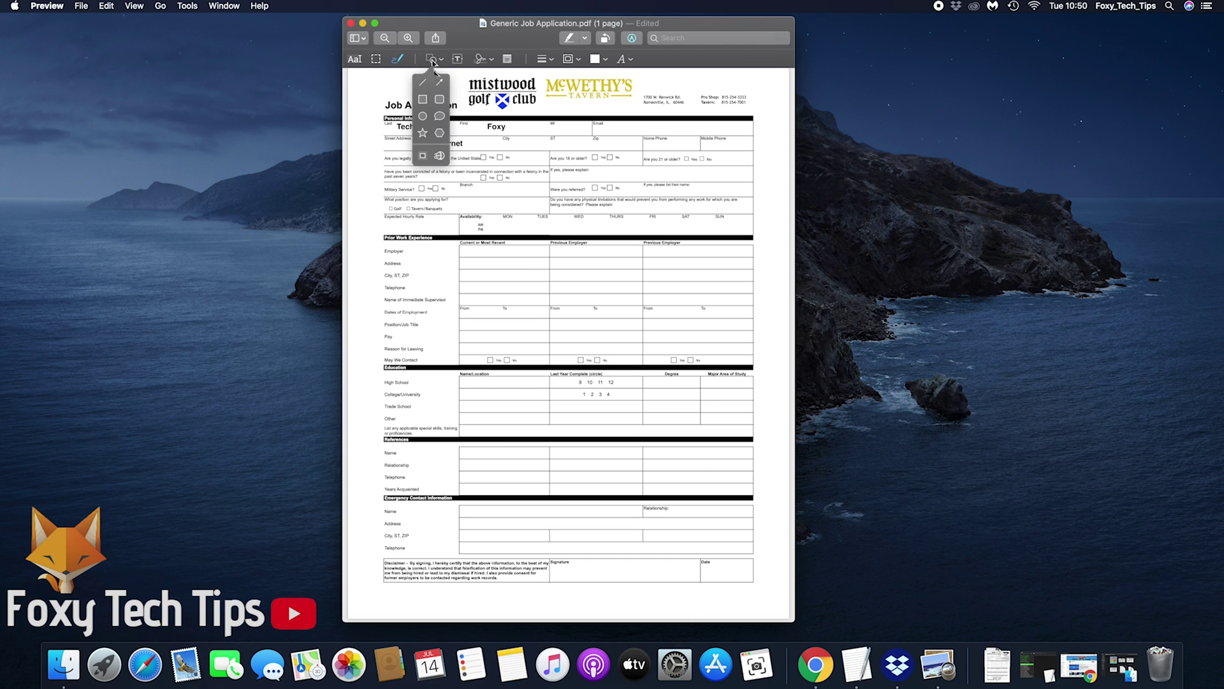
pyautogui.click(439, 83)
pyautogui.moveTo(513, 342)
pyautogui.mouseDown()
pyautogui.moveTo(656, 435)
pyautogui.moveTo(486, 164)
pyautogui.moveTo(500, 356)
pyautogui.moveTo(470, 445)
pyautogui.moveTo(502, 453)
pyautogui.mouseUp()
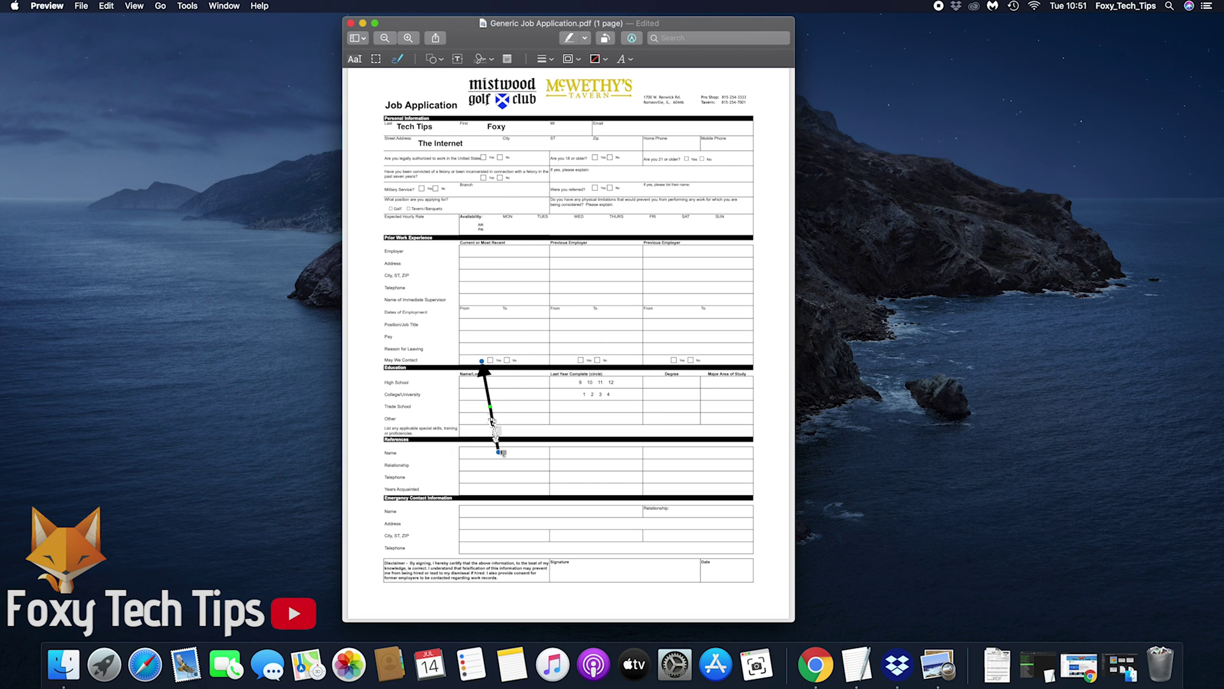
pyautogui.moveTo(490, 407); pyautogui.dragTo(644, 272)
pyautogui.press('Delete')
# Step: Add a magnifying loupe, move it toward Recent, then undo its change
pyautogui.click(441, 61)
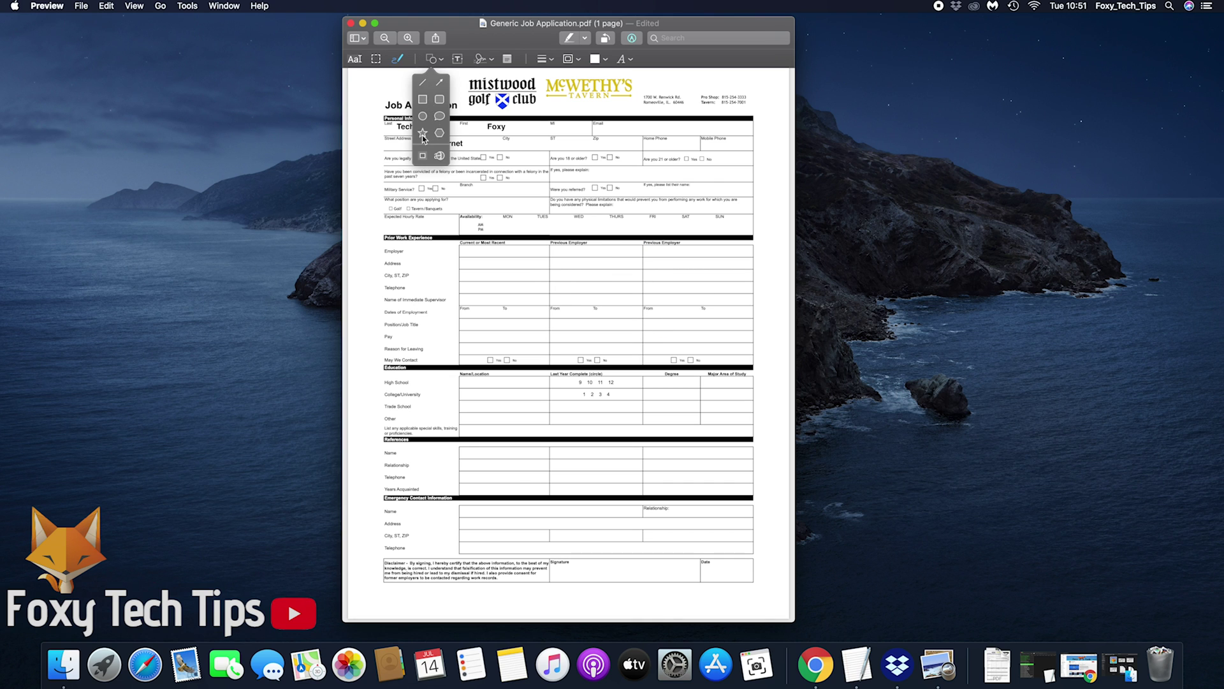
pyautogui.click(439, 155)
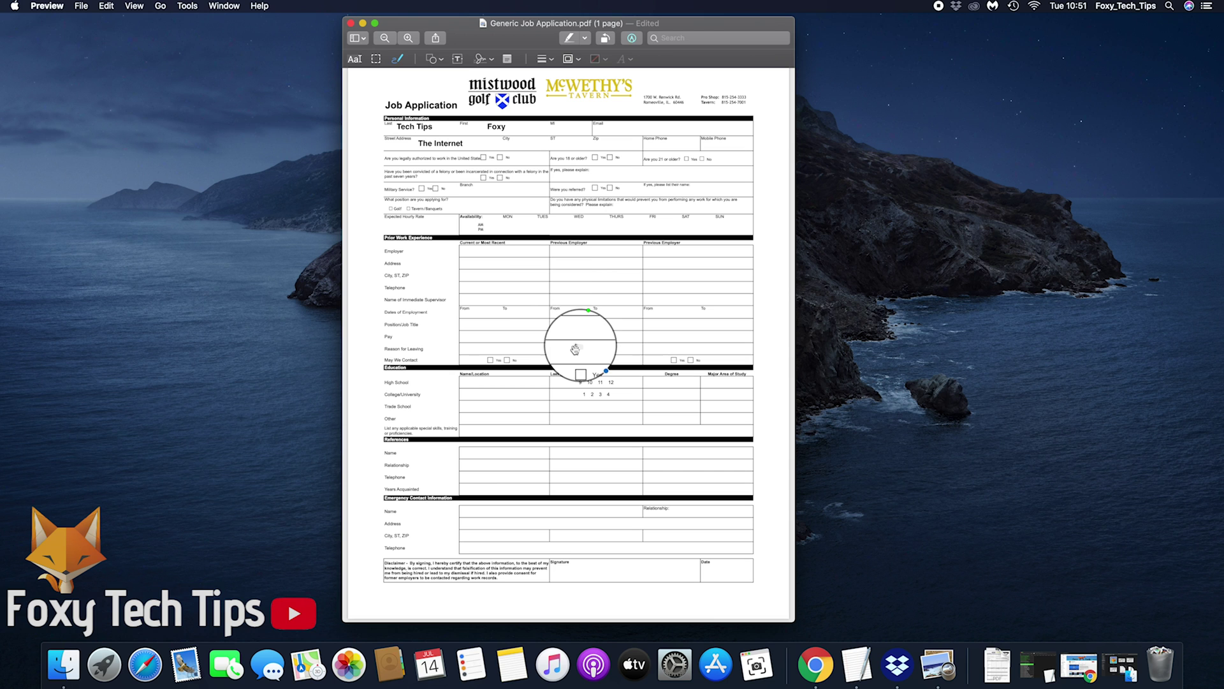
pyautogui.moveTo(576, 334)
pyautogui.mouseDown()
pyautogui.moveTo(496, 245)
pyautogui.moveTo(451, 151)
pyautogui.moveTo(492, 104)
pyautogui.moveTo(519, 95)
pyautogui.moveTo(408, 138)
pyautogui.moveTo(453, 166)
pyautogui.moveTo(567, 159)
pyautogui.mouseUp()
pyautogui.click(496, 357)
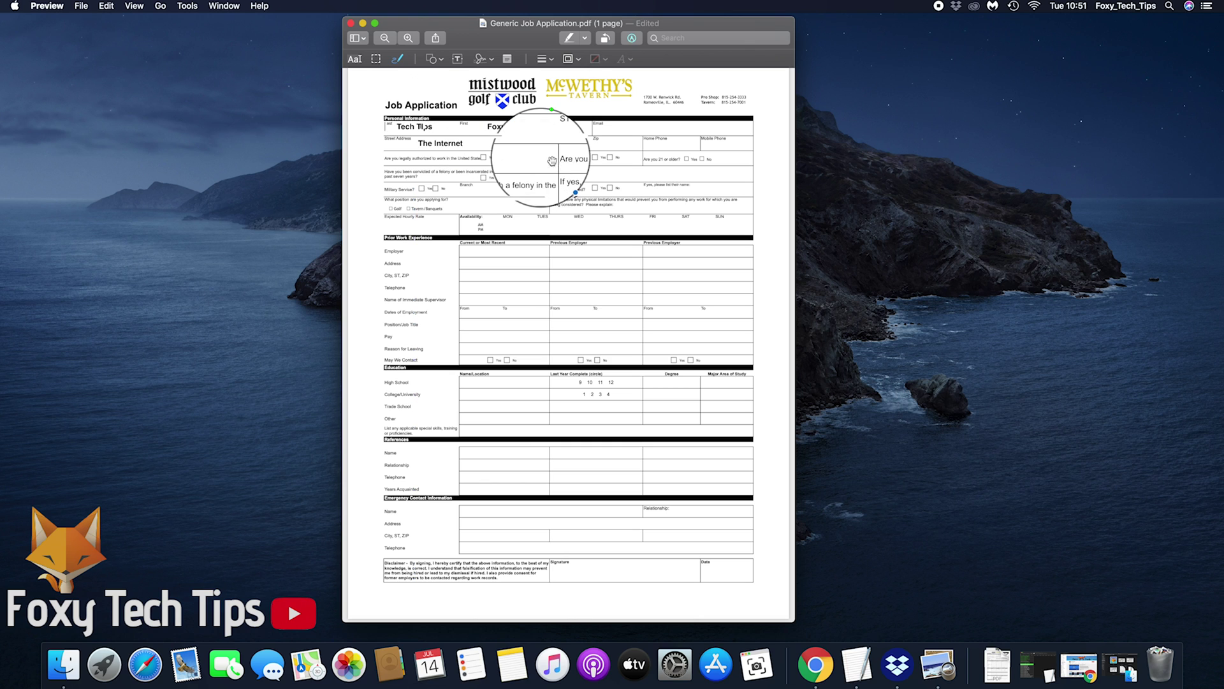
pyautogui.press('super+z')
pyautogui.press('super+z')
pyautogui.press('super+z')
# Step: Insert the saved handwritten signature and drag it into the Signature box at the bottom
pyautogui.click(441, 61)
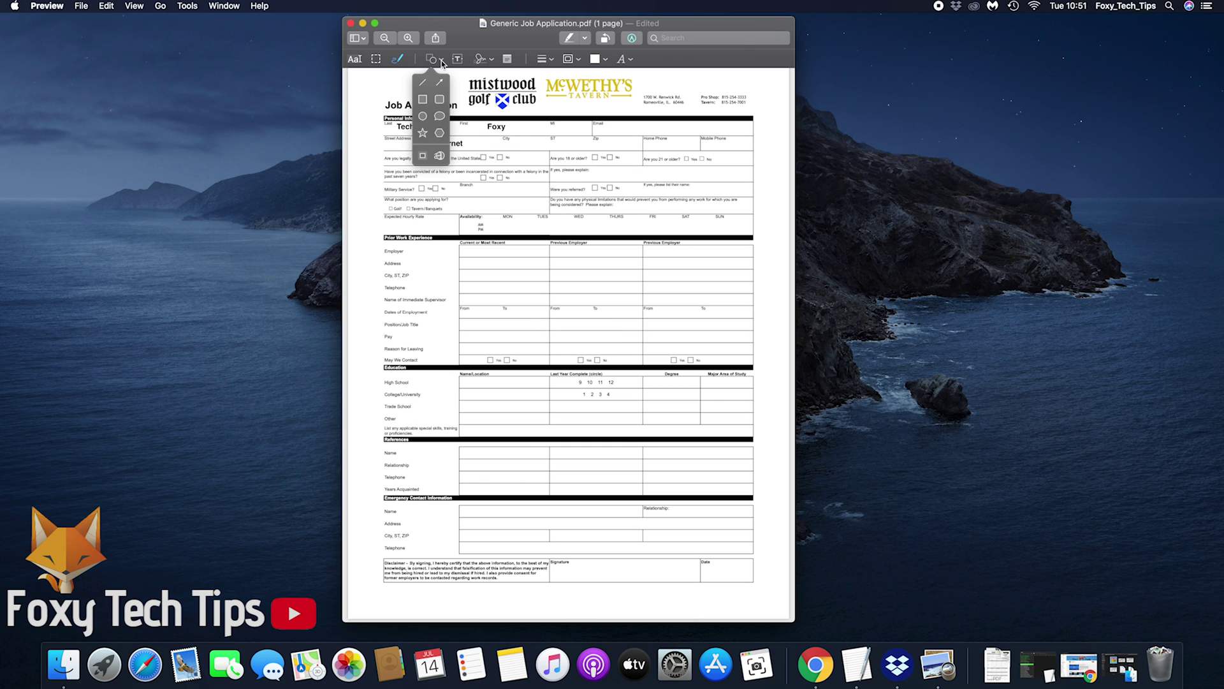
pyautogui.click(461, 46)
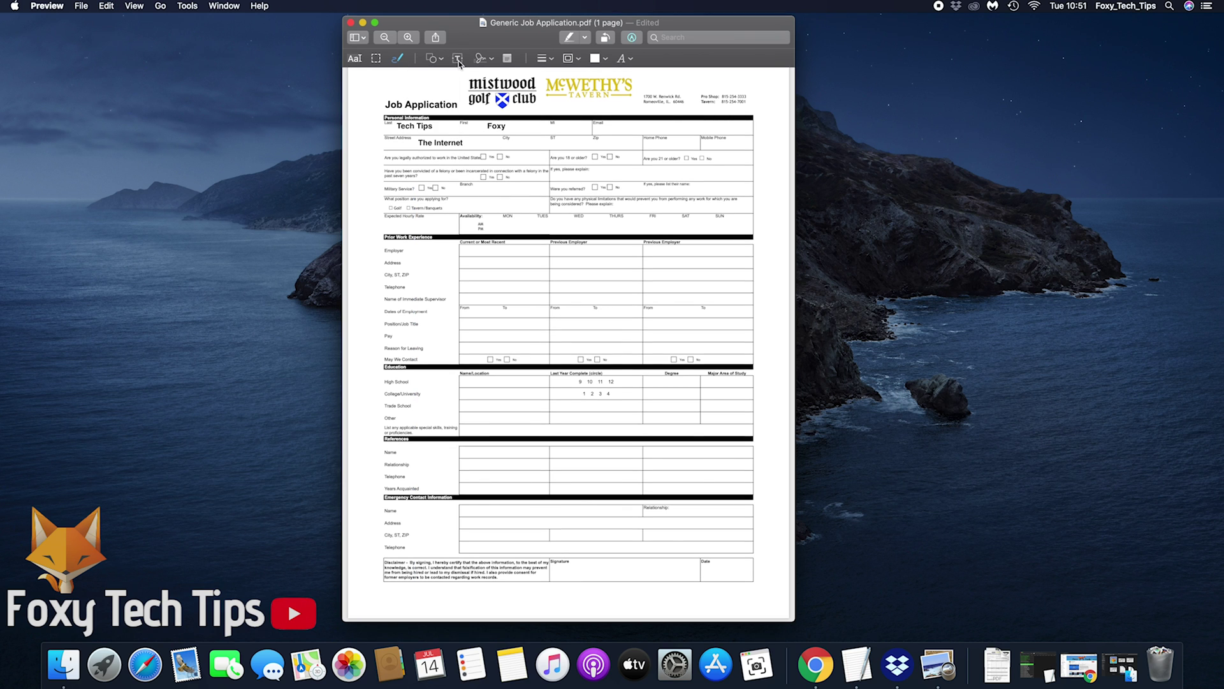
pyautogui.click(459, 60)
pyautogui.press('super+z')
pyautogui.click(492, 59)
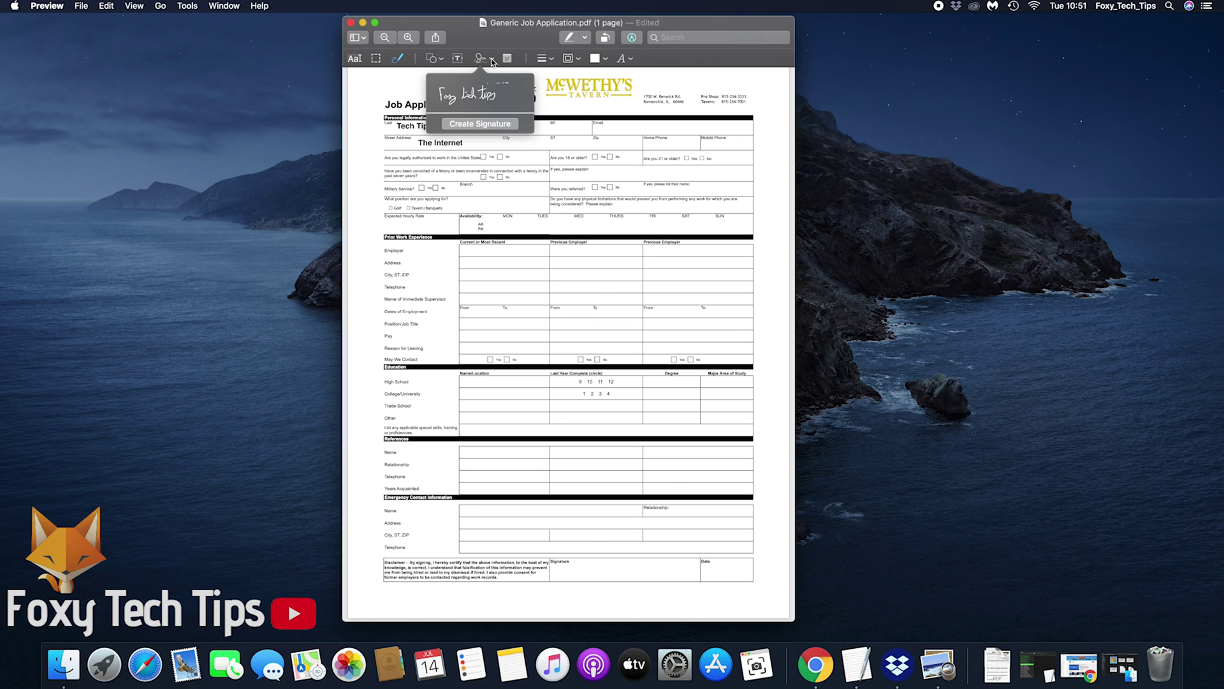
pyautogui.click(474, 99)
pyautogui.moveTo(587, 349)
pyautogui.mouseDown()
pyautogui.moveTo(607, 459)
pyautogui.moveTo(605, 557)
pyautogui.moveTo(620, 566)
pyautogui.mouseUp()
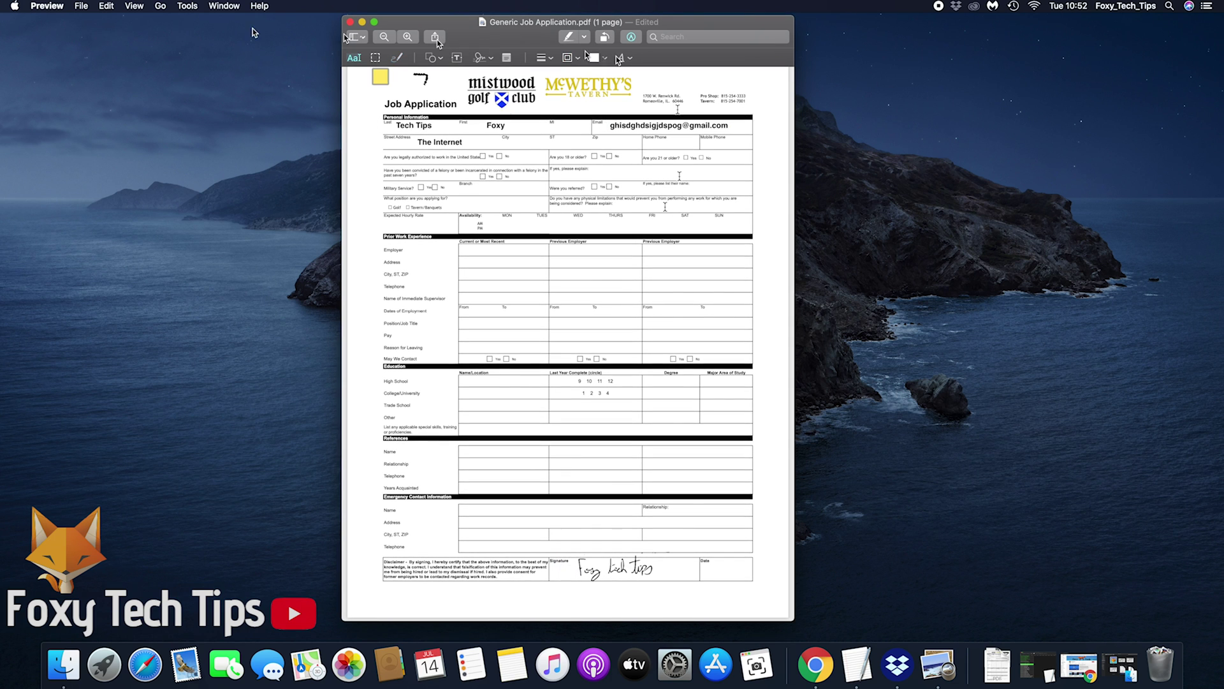
# Step: Export the filled form as a new PDF, typing 'completed b' into the file name
pyautogui.click(81, 5)
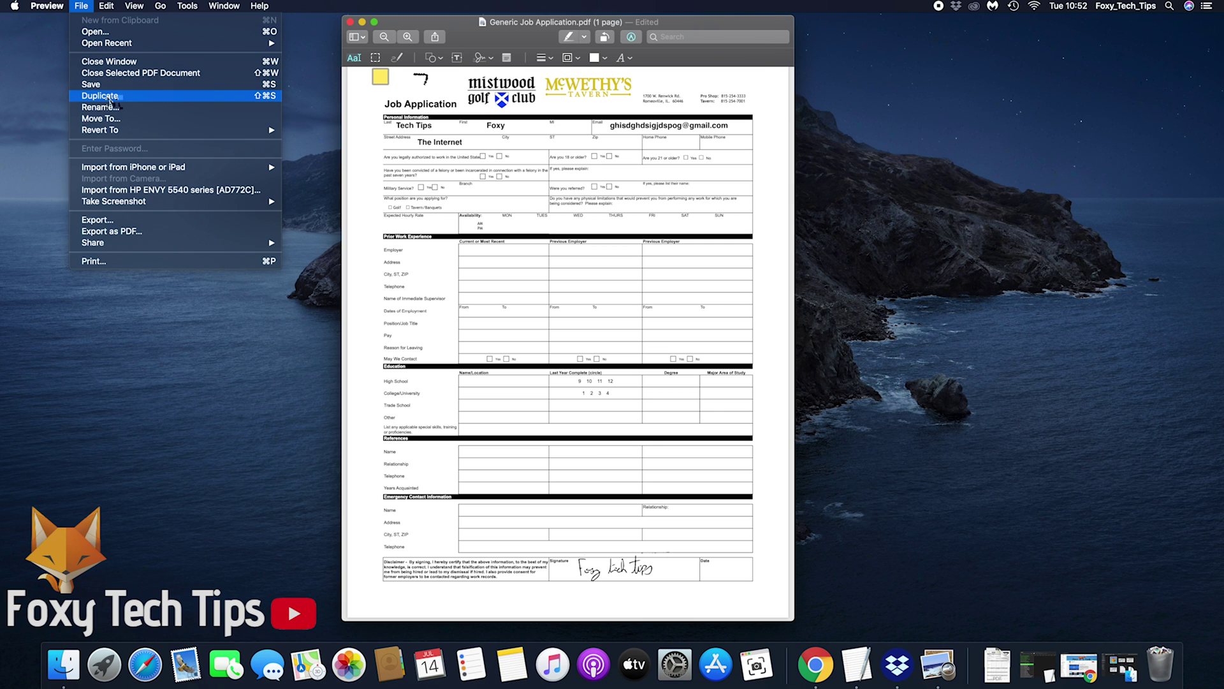
pyautogui.click(130, 231)
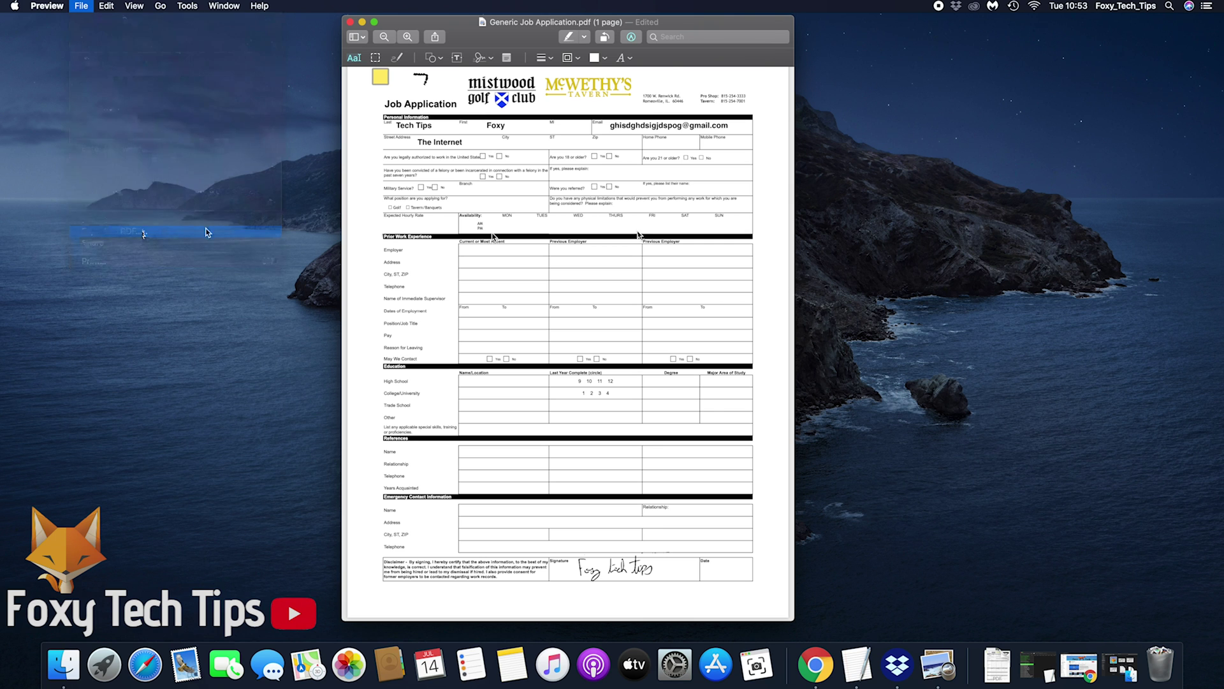
pyautogui.write('completed b')
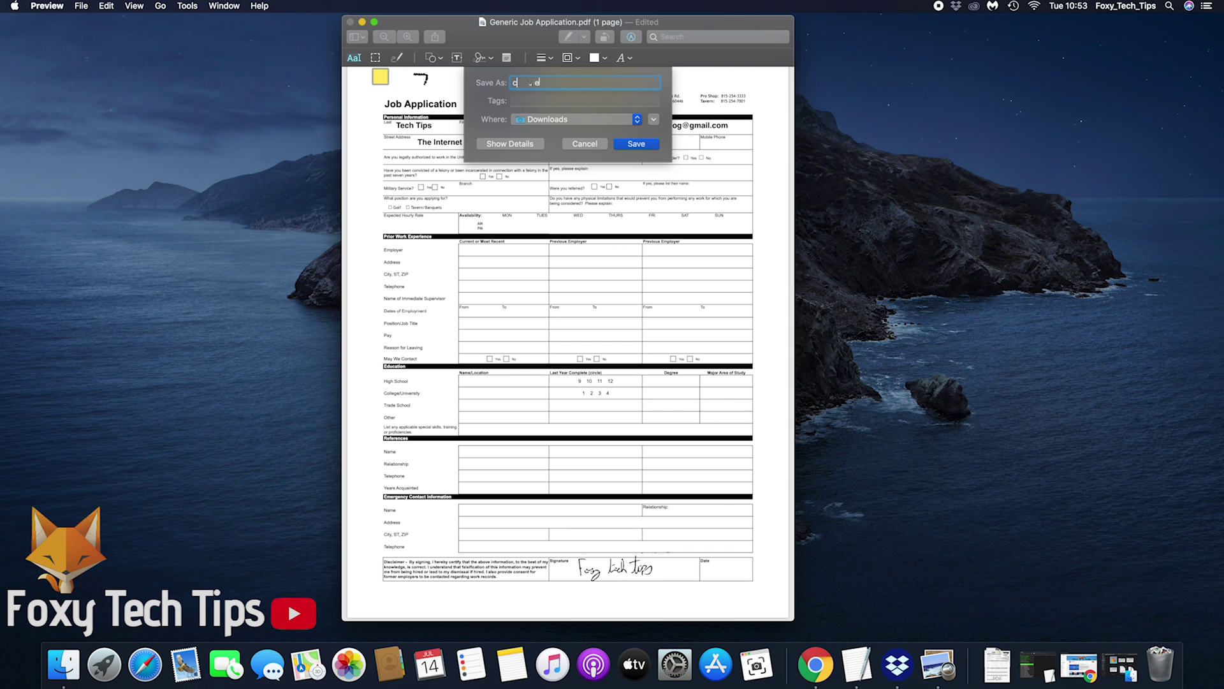
pyautogui.press('Return')
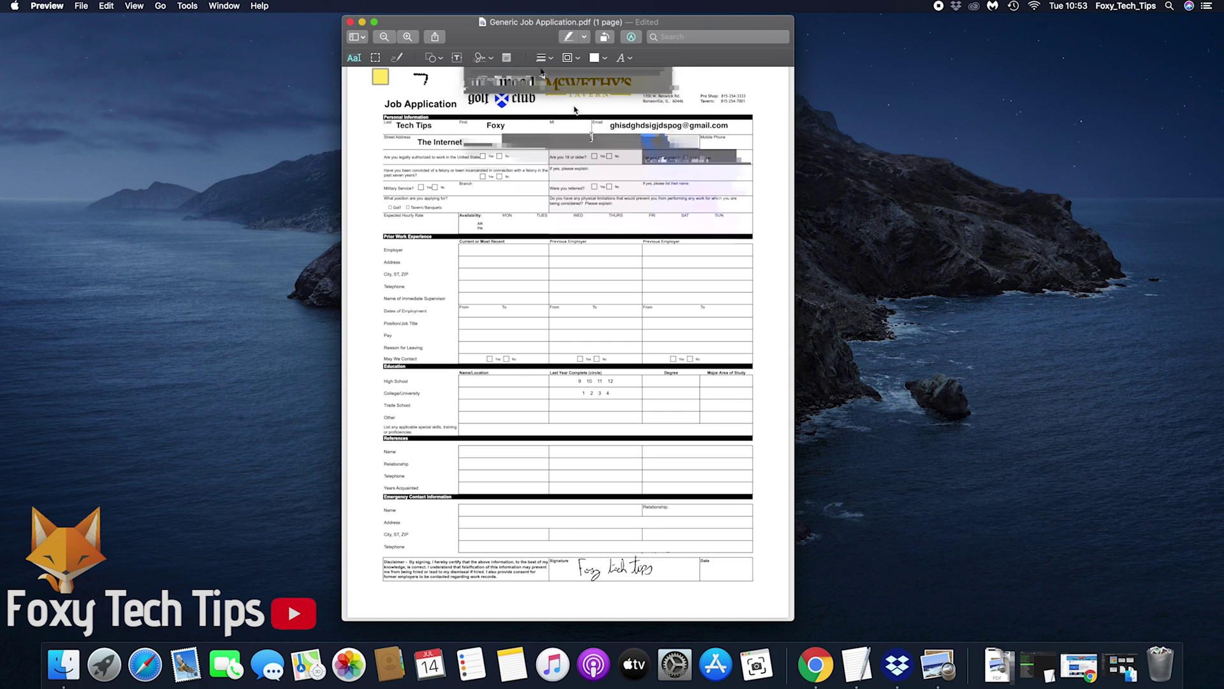
# Step: Close the document and open the completed job application PDF from Downloads
pyautogui.click(350, 24)
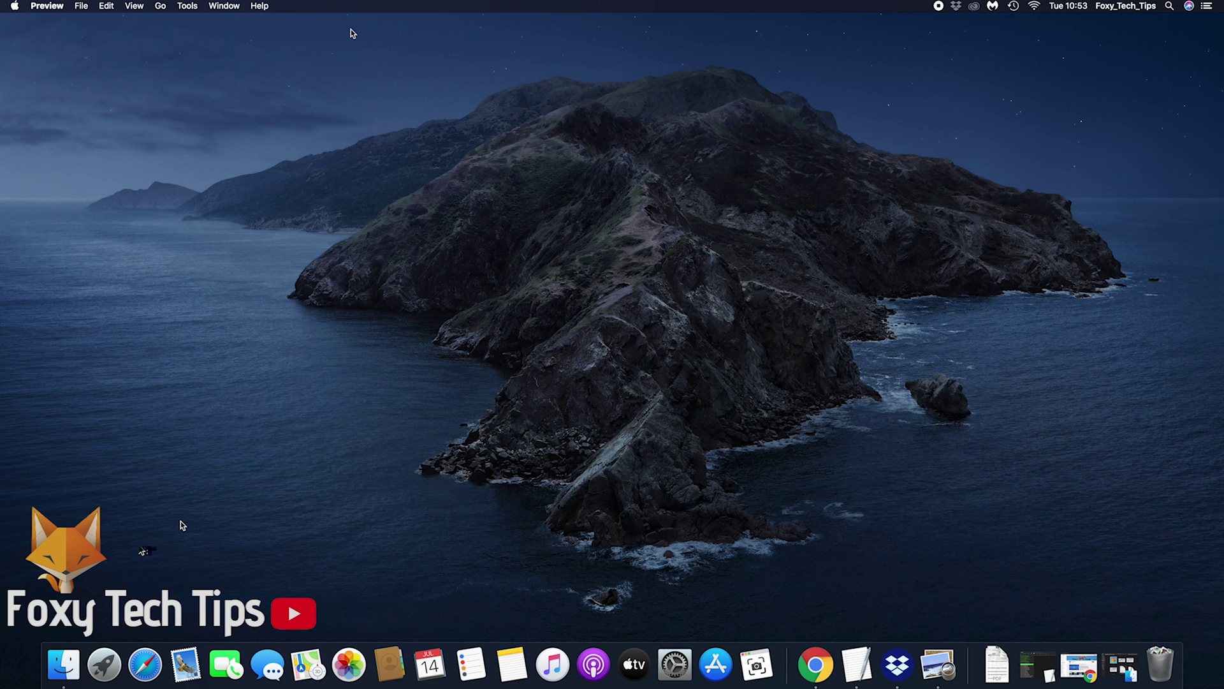
pyautogui.click(75, 649)
pyautogui.scroll(-5, 641, 410)
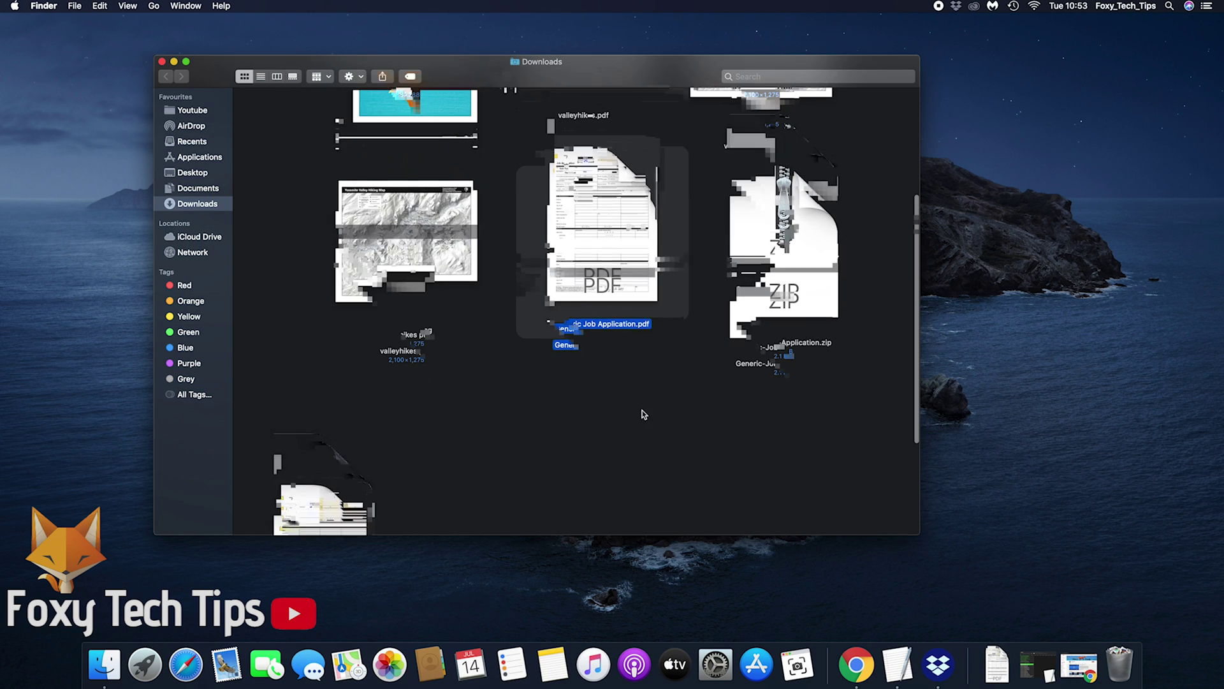
pyautogui.doubleClick(364, 448)
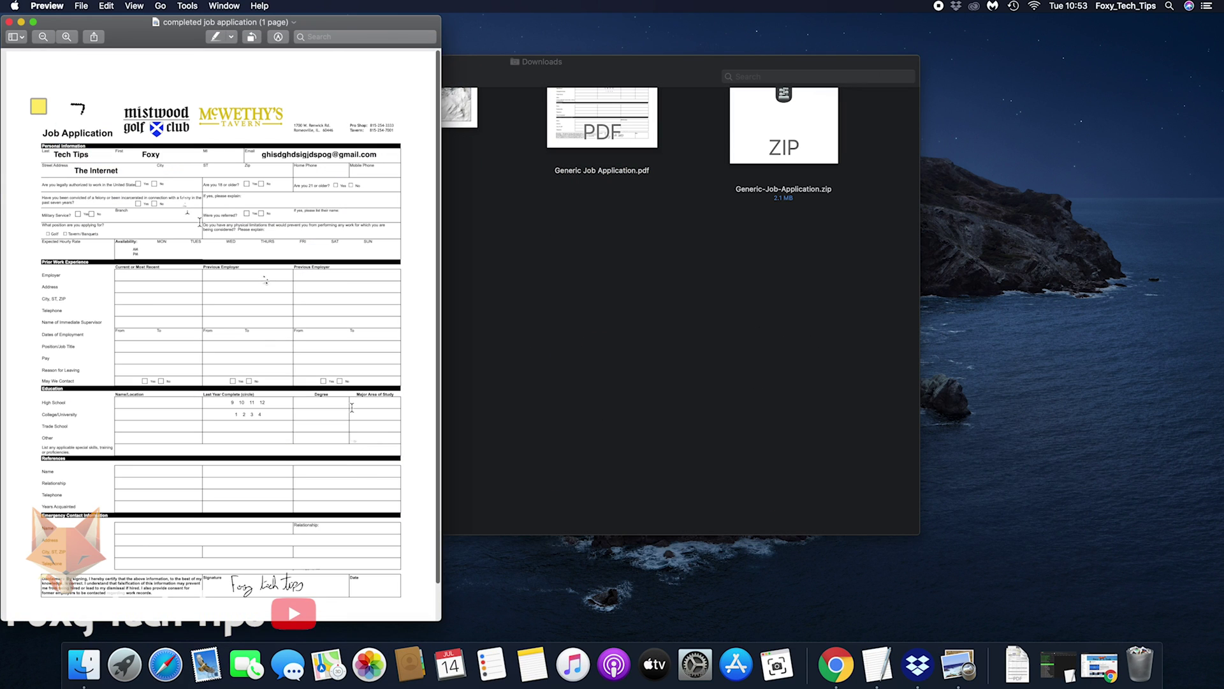